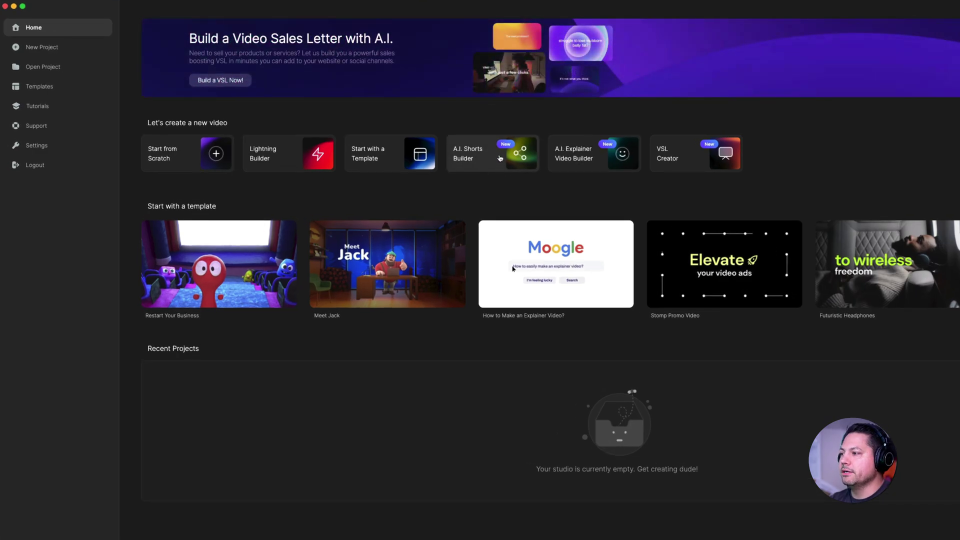
Start a 16:9 A.I. short and paste the prompt about a scientist spilling coffee on a time machine.
{"action": "left_click", "coordinate": [500, 158]}
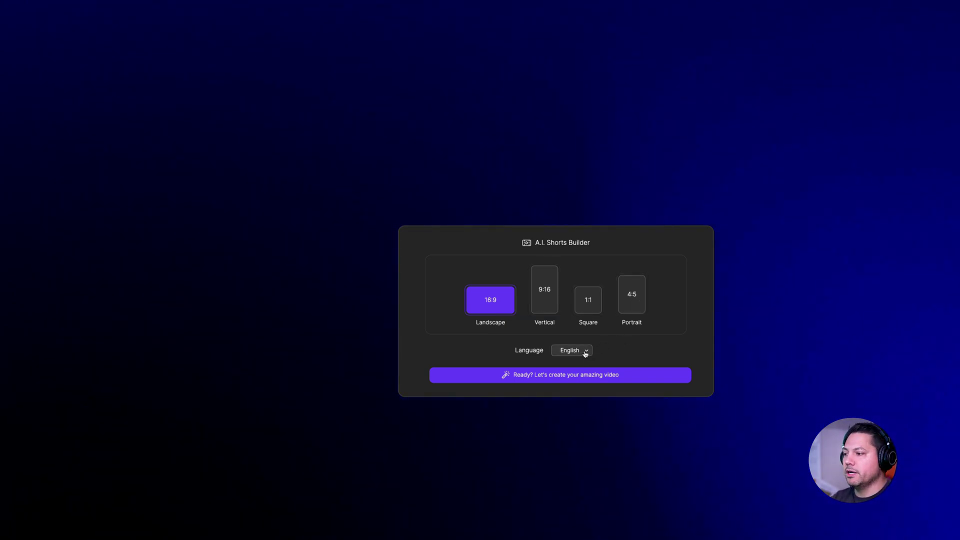
{"action": "left_click", "coordinate": [553, 377]}
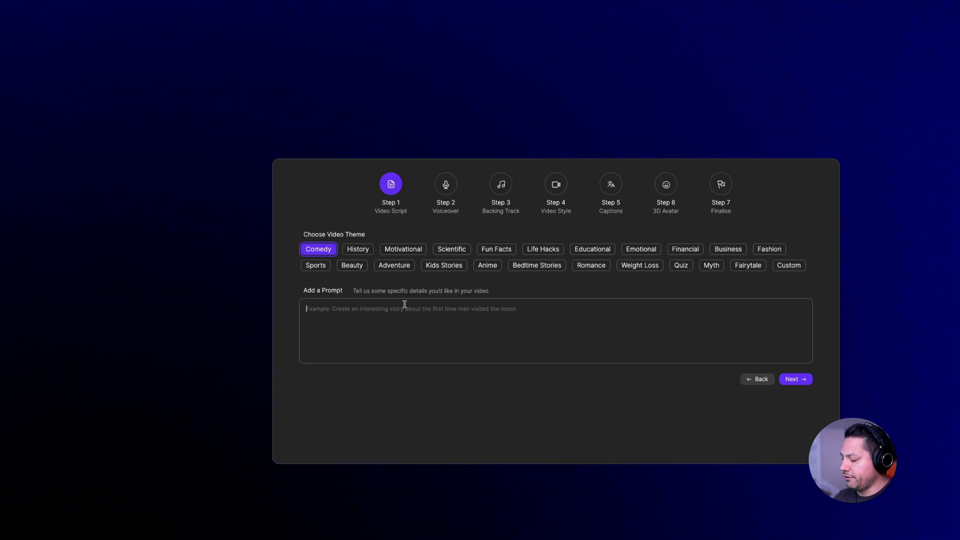
{"action": "type", "text": "A scientist accidentally spills coffee on their time machine's control panel, sending their cup of coffee back in time. Now, they must track it down before history is rewritten!"}
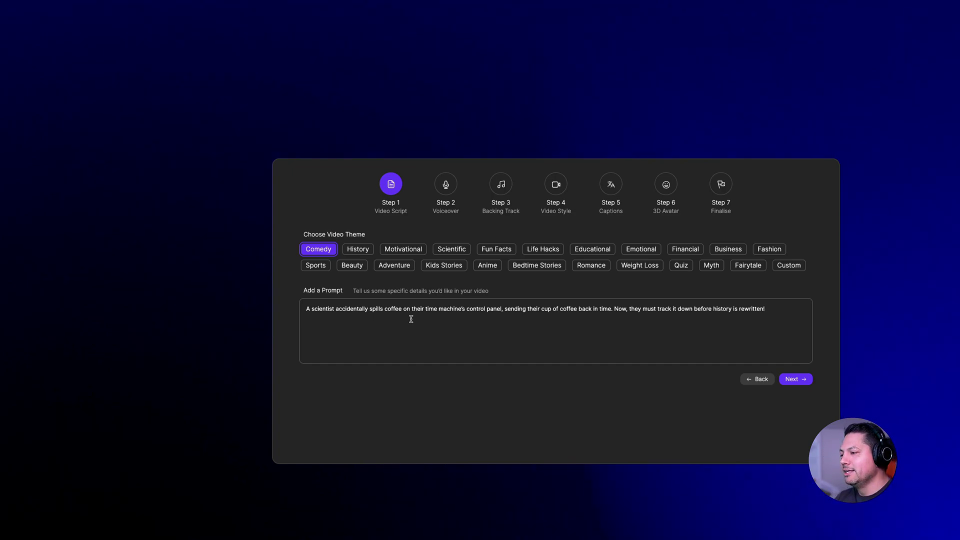
Mark Amber, Beatrice, Charlie and Dylan as favourite voiceover voices.
{"action": "left_click", "coordinate": [802, 382]}
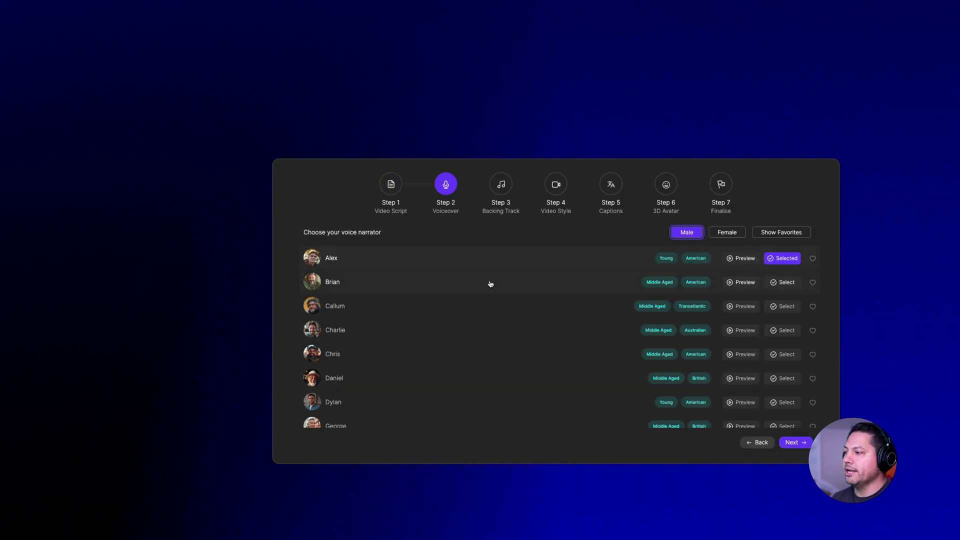
{"action": "left_click", "coordinate": [725, 233]}
{"action": "left_click", "coordinate": [686, 233]}
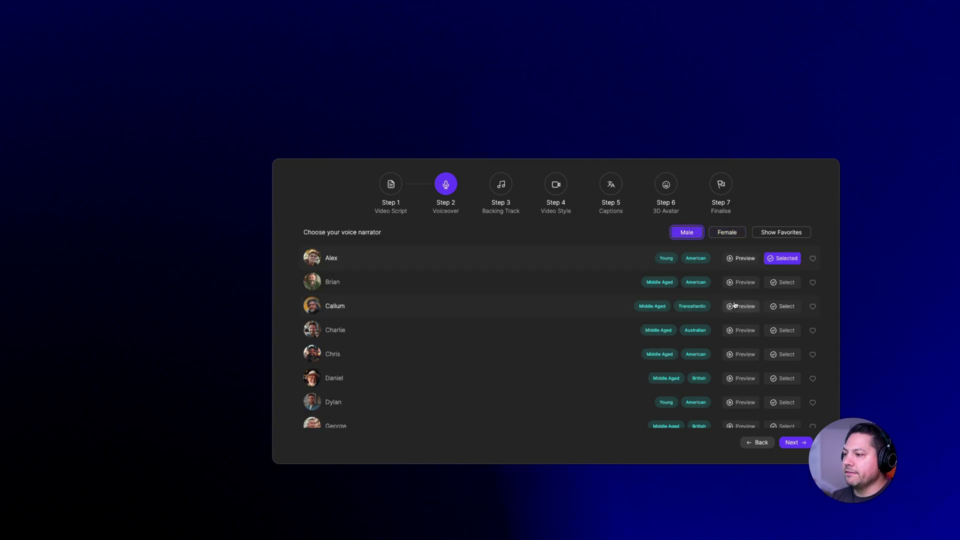
{"action": "left_click", "coordinate": [731, 234]}
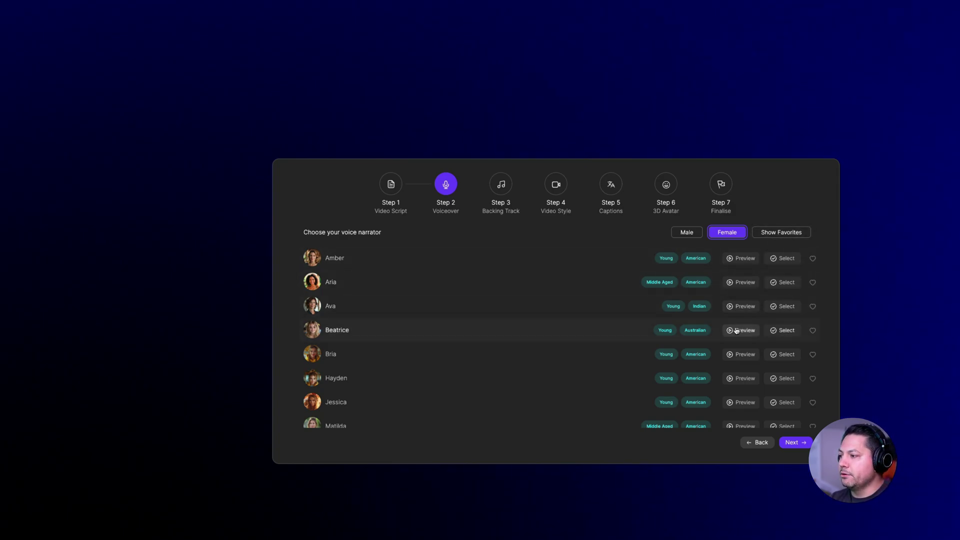
{"action": "left_click", "coordinate": [812, 330]}
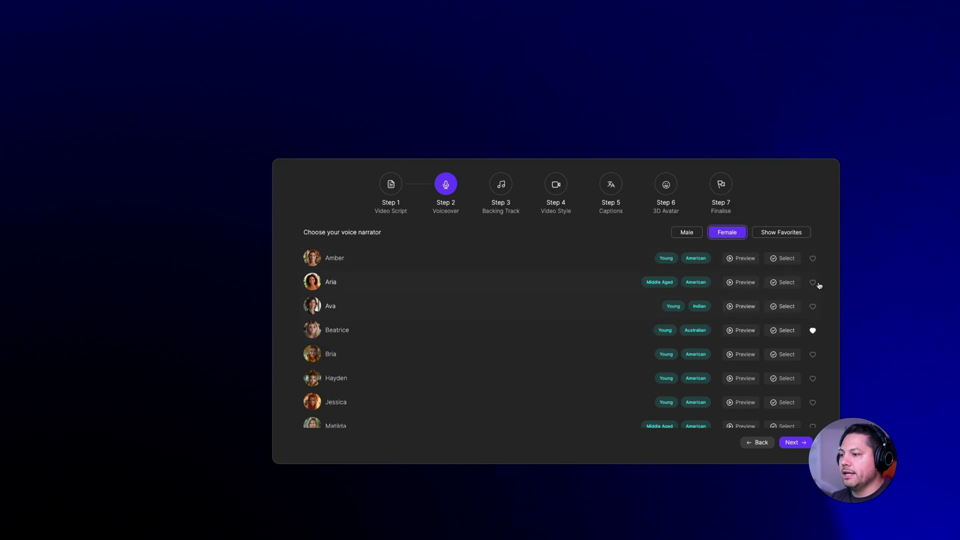
{"action": "left_click", "coordinate": [813, 258]}
{"action": "left_click", "coordinate": [687, 232]}
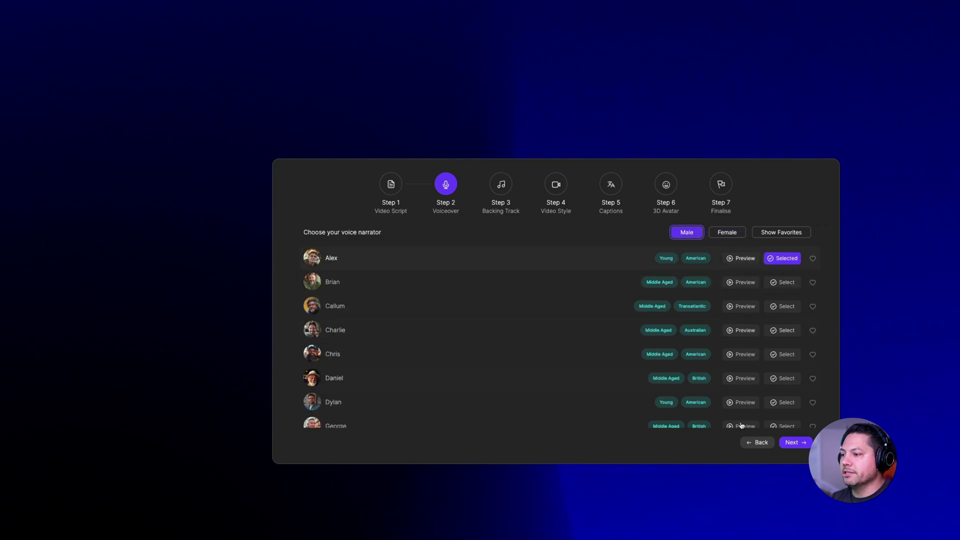
{"action": "left_click", "coordinate": [813, 402]}
{"action": "left_click", "coordinate": [813, 330]}
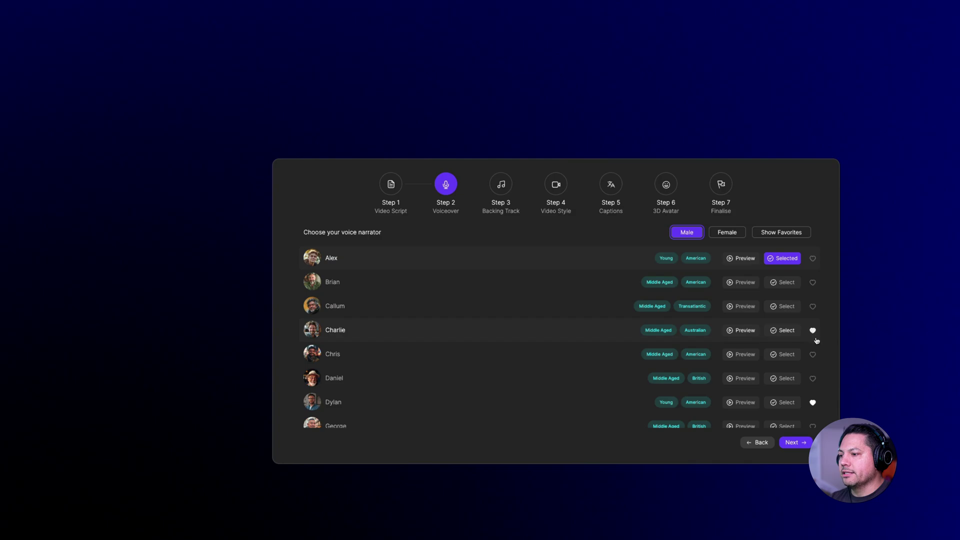
Filter to favourite voices and select Amber as the narrator.
{"action": "left_click", "coordinate": [775, 233]}
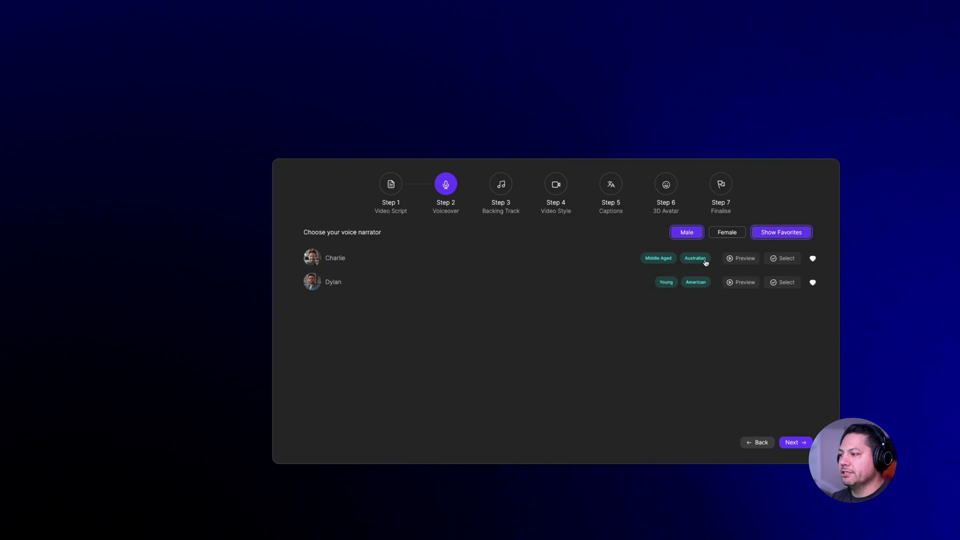
{"action": "left_click", "coordinate": [727, 232]}
{"action": "left_click", "coordinate": [701, 234]}
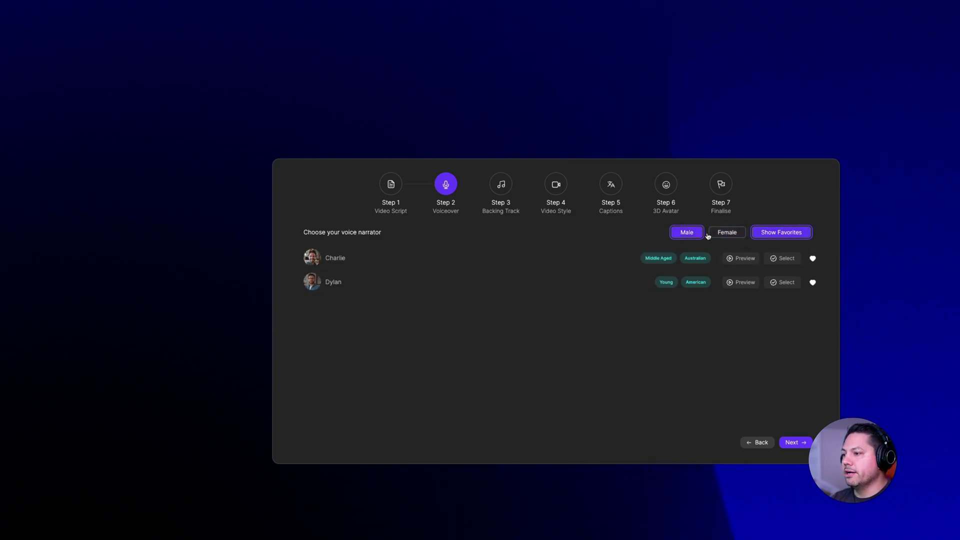
{"action": "left_click", "coordinate": [733, 235]}
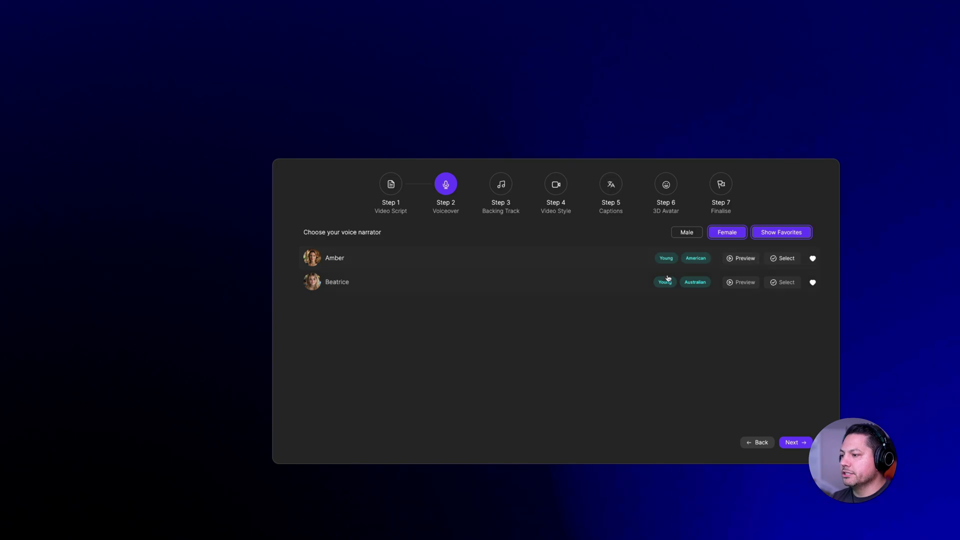
{"action": "left_click", "coordinate": [782, 259]}
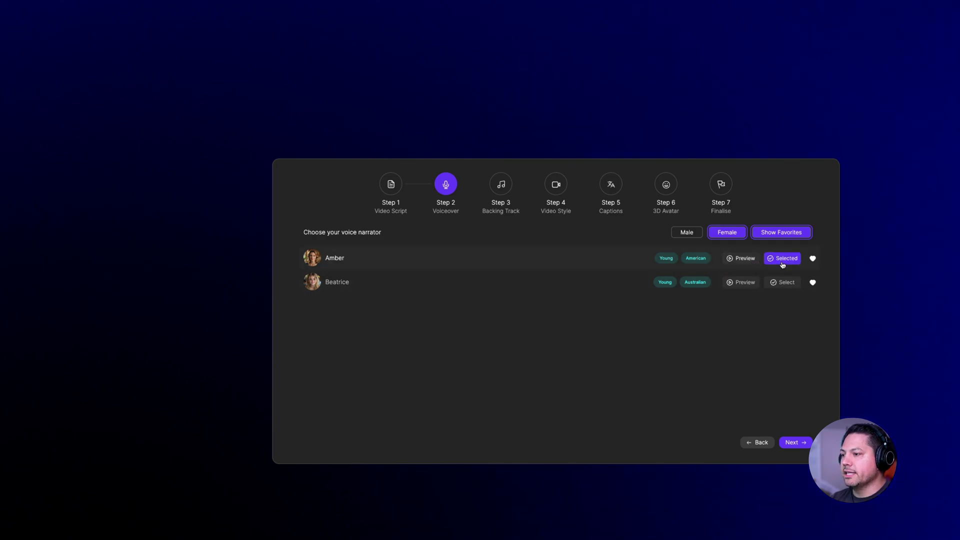
Choose Minimal as the backing-track music.
{"action": "left_click", "coordinate": [796, 442]}
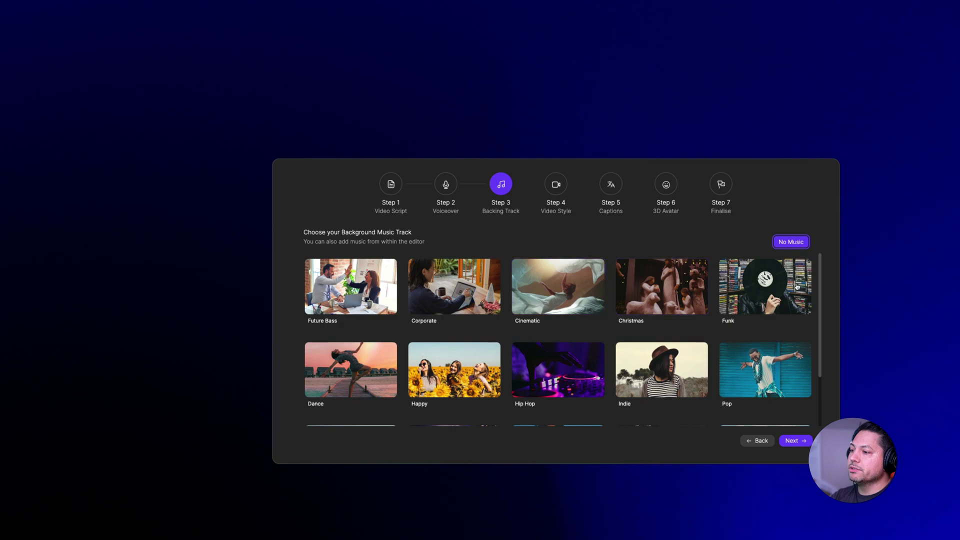
{"action": "scroll", "coordinate": [552, 281], "scroll_direction": "down", "scroll_amount": 1}
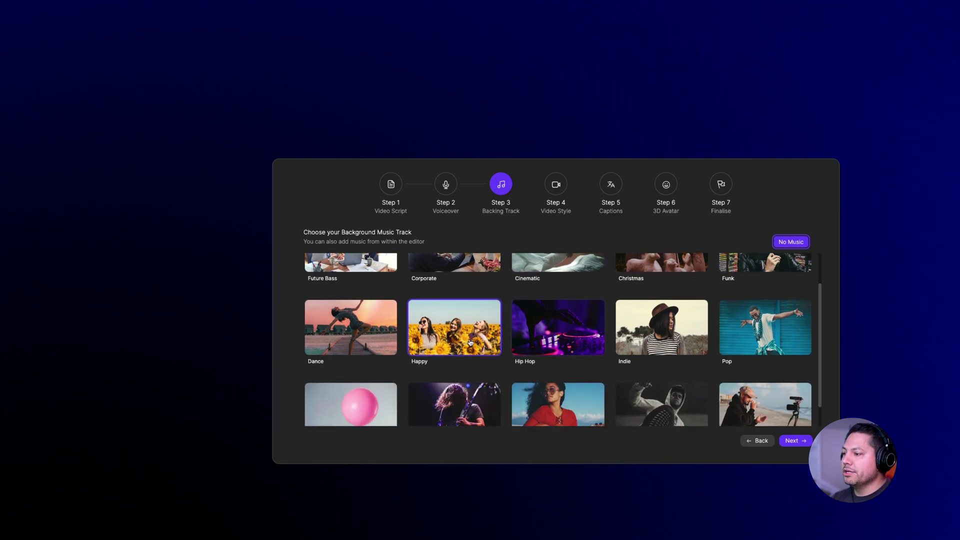
{"action": "scroll", "coordinate": [552, 281], "scroll_direction": "up", "scroll_amount": 1}
{"action": "scroll", "coordinate": [560, 296], "scroll_direction": "down", "scroll_amount": 2}
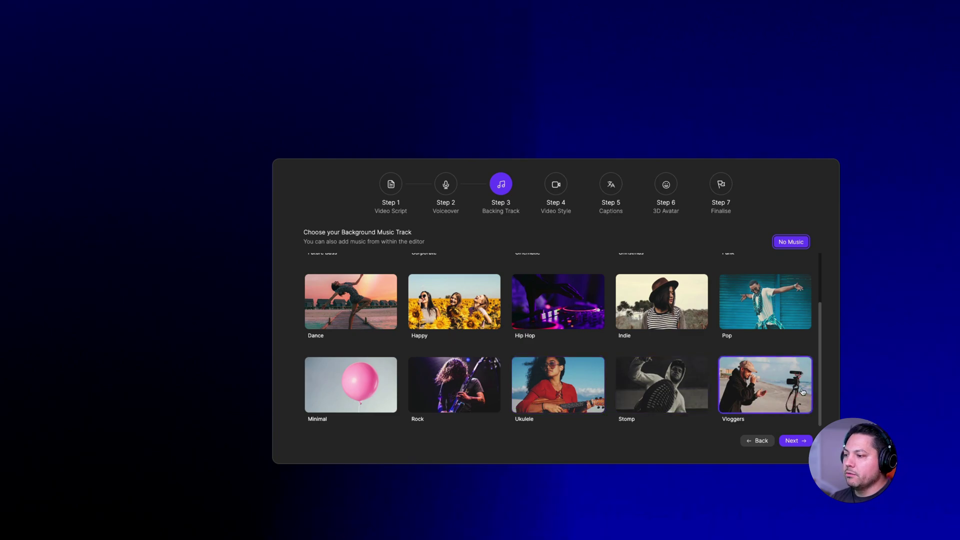
{"action": "left_click", "coordinate": [347, 387]}
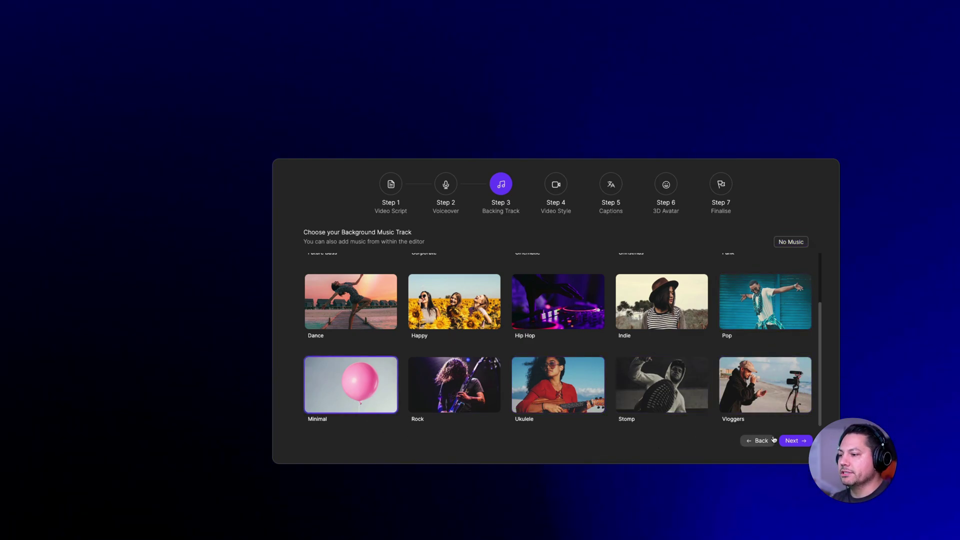
Advance to the Video Style step and browse the available styles.
{"action": "left_click", "coordinate": [796, 440]}
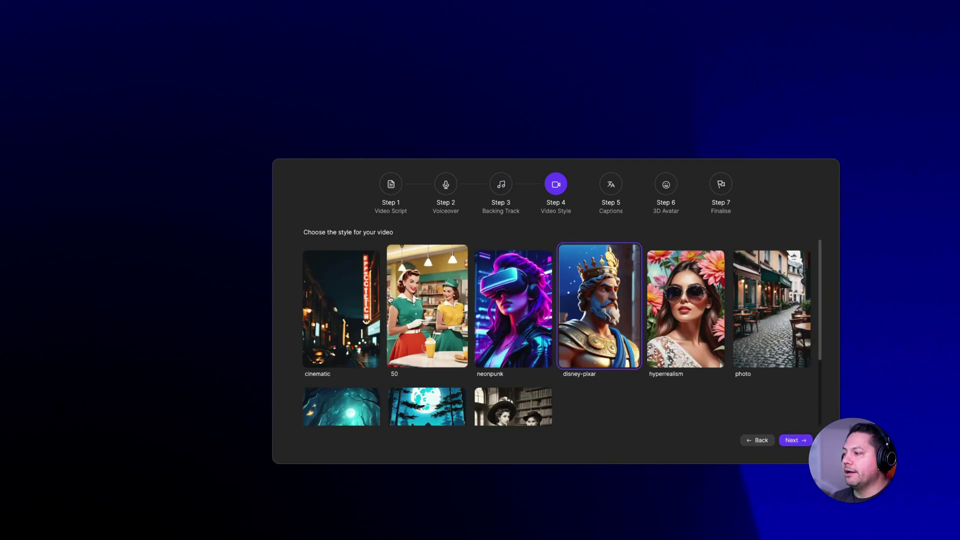
{"action": "scroll", "coordinate": [360, 323], "scroll_direction": "down", "scroll_amount": 2}
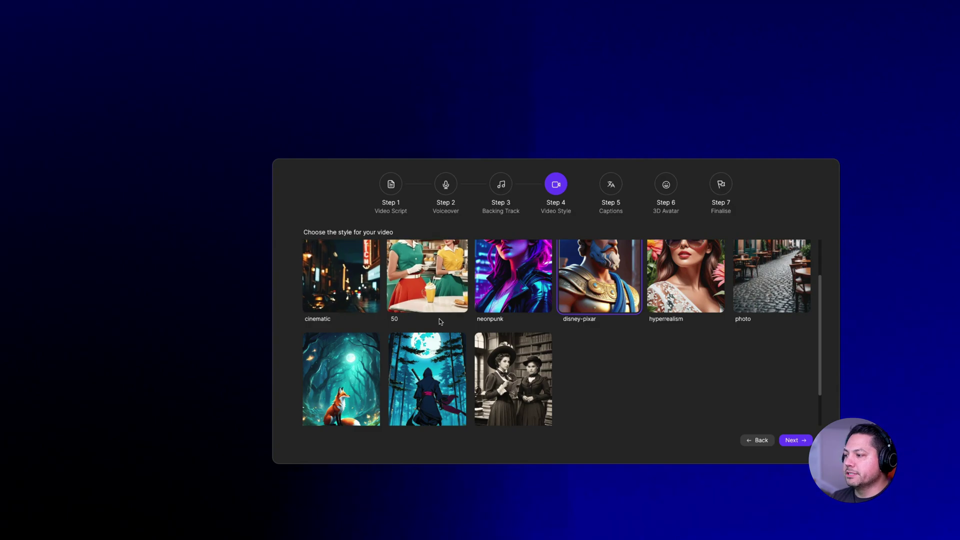
{"action": "scroll", "coordinate": [515, 321], "scroll_direction": "up", "scroll_amount": 2}
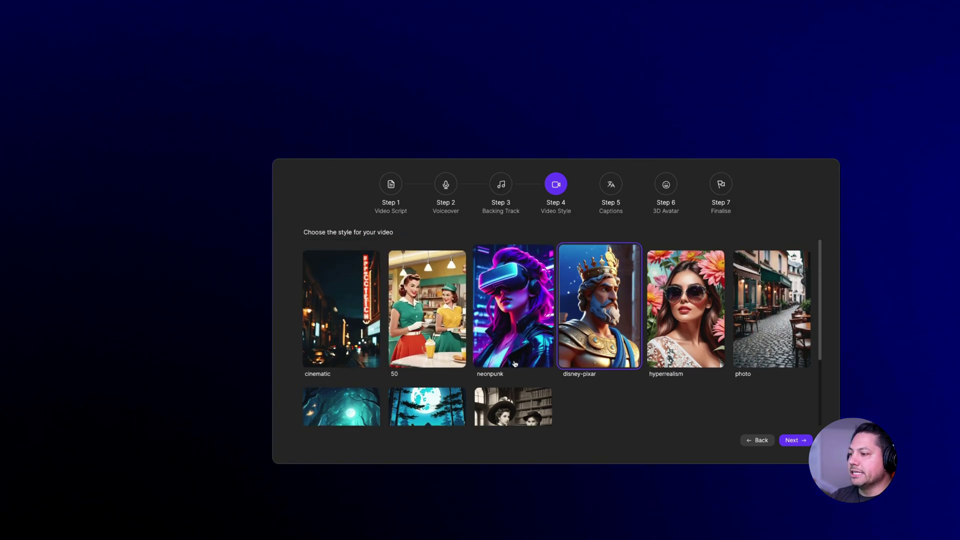
{"action": "scroll", "coordinate": [702, 365], "scroll_direction": "down", "scroll_amount": 4}
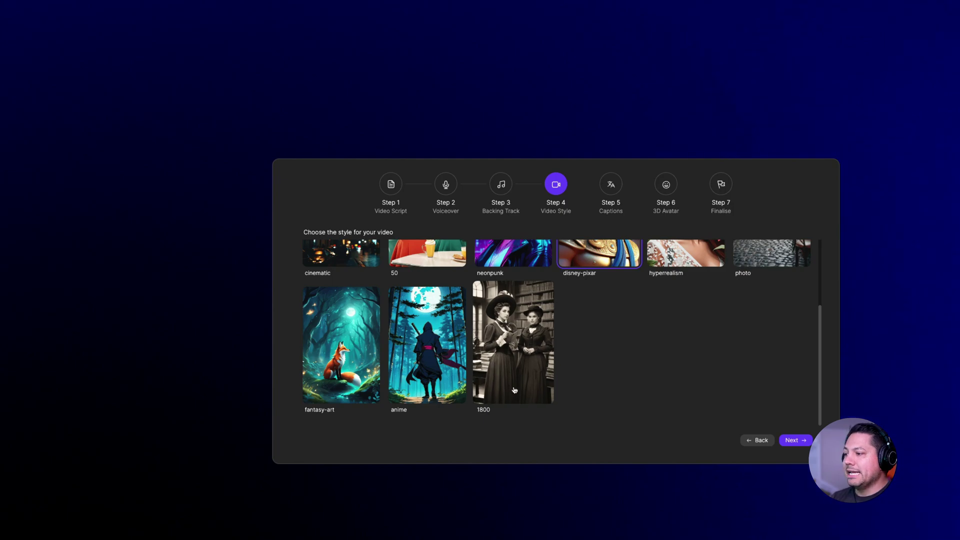
{"action": "scroll", "coordinate": [514, 390], "scroll_direction": "up", "scroll_amount": 4}
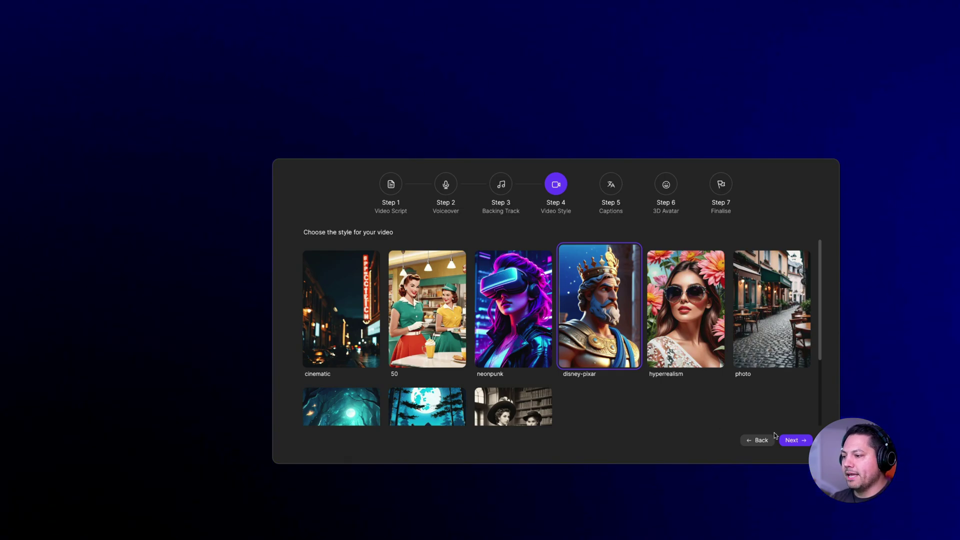
Use Giraffe Style captions for the video.
{"action": "left_click", "coordinate": [796, 441]}
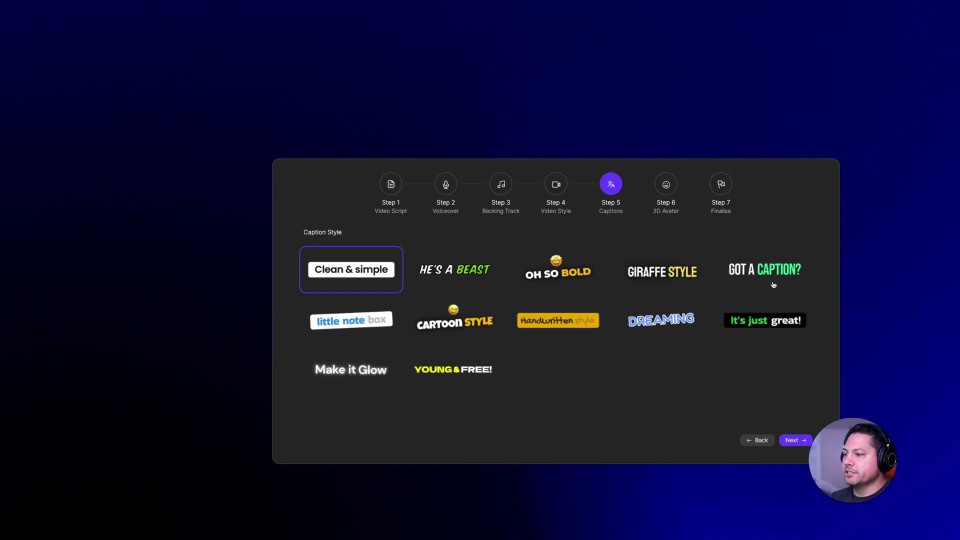
{"action": "left_click", "coordinate": [663, 273]}
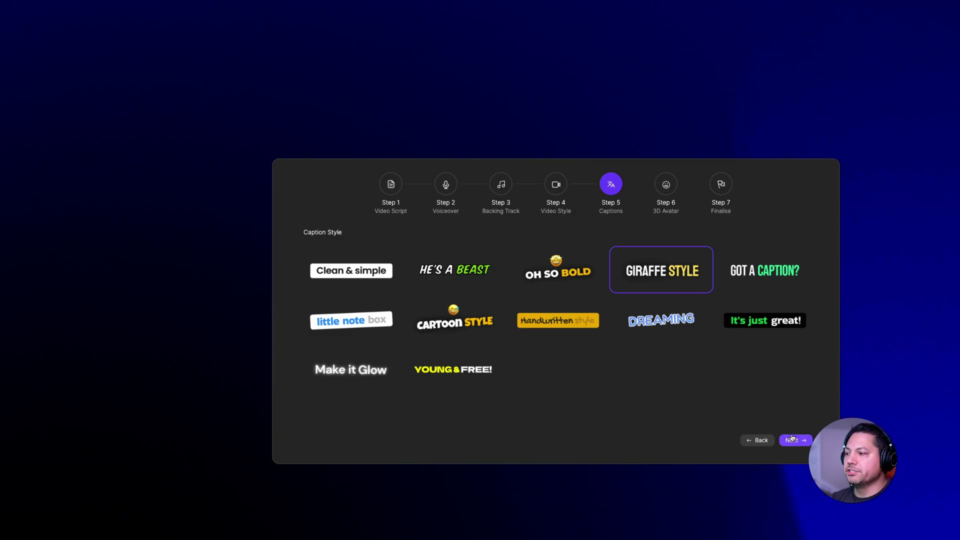
{"action": "left_click", "coordinate": [807, 442]}
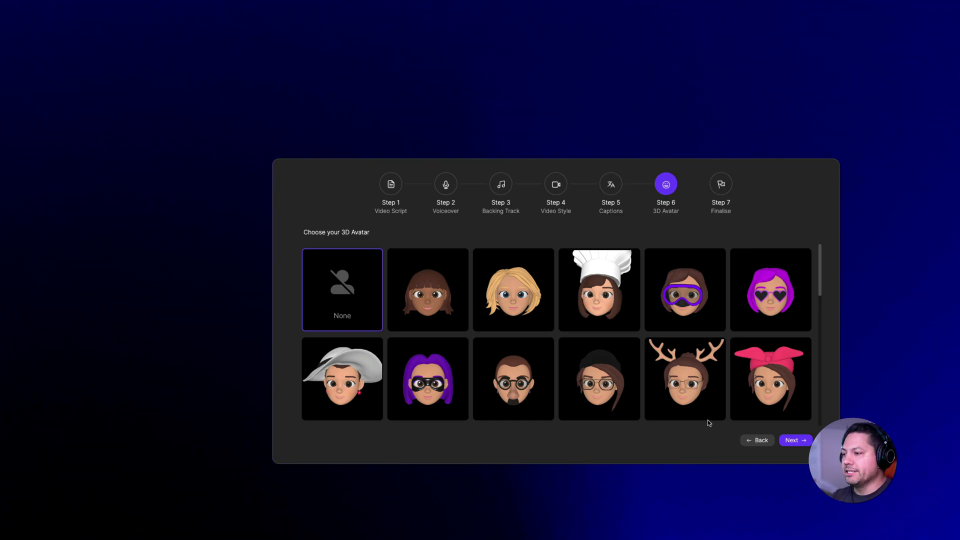
Pick the 3D avatar with the dark beanie, glasses and long brown hair.
{"action": "scroll", "coordinate": [554, 314], "scroll_direction": "down", "scroll_amount": 4}
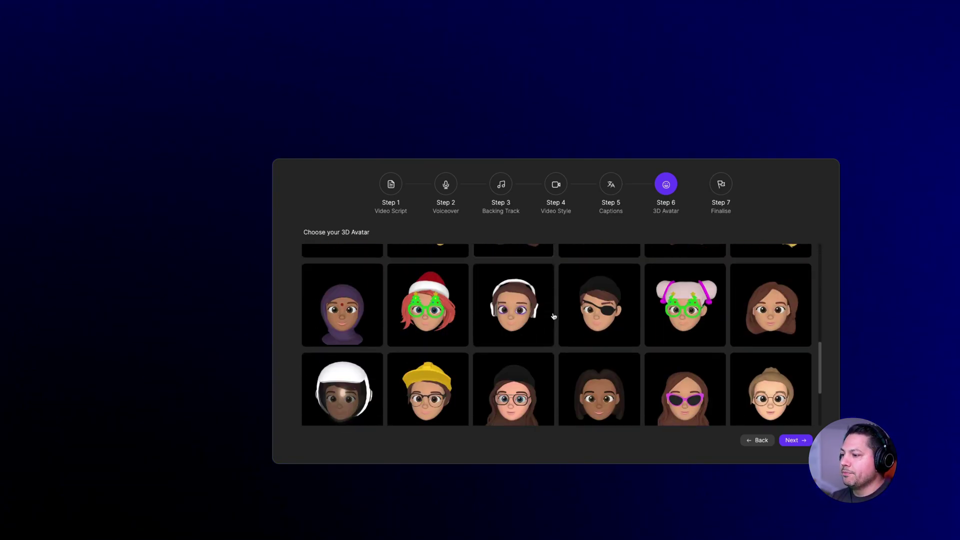
{"action": "scroll", "coordinate": [553, 316], "scroll_direction": "down", "scroll_amount": 3}
{"action": "scroll", "coordinate": [561, 322], "scroll_direction": "up", "scroll_amount": 5}
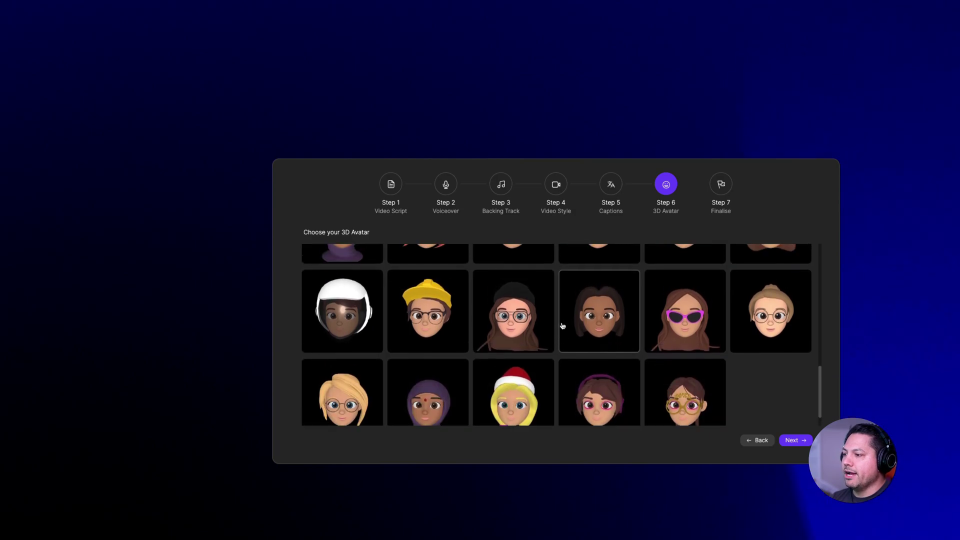
{"action": "scroll", "coordinate": [564, 326], "scroll_direction": "up", "scroll_amount": 2}
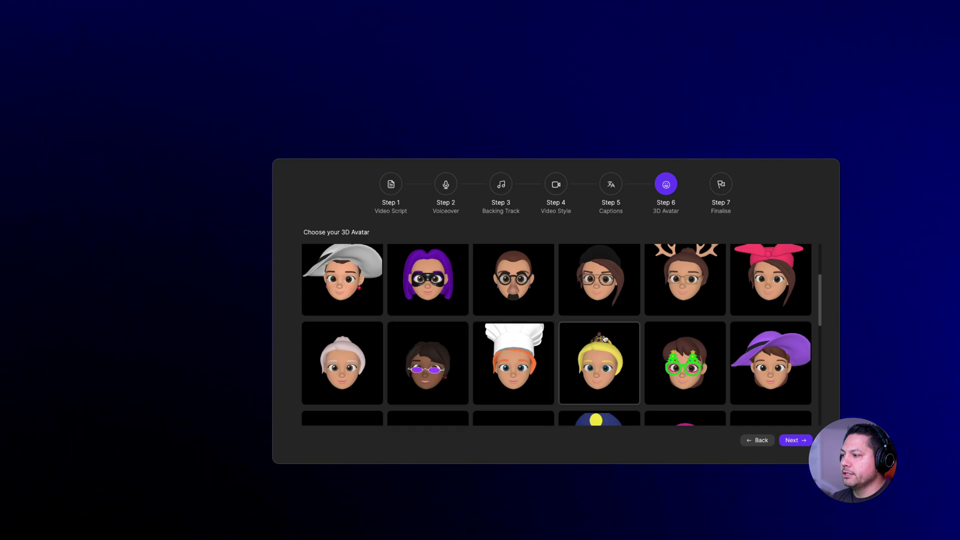
{"action": "scroll", "coordinate": [600, 335], "scroll_direction": "up", "scroll_amount": 1}
{"action": "left_click", "coordinate": [602, 313]}
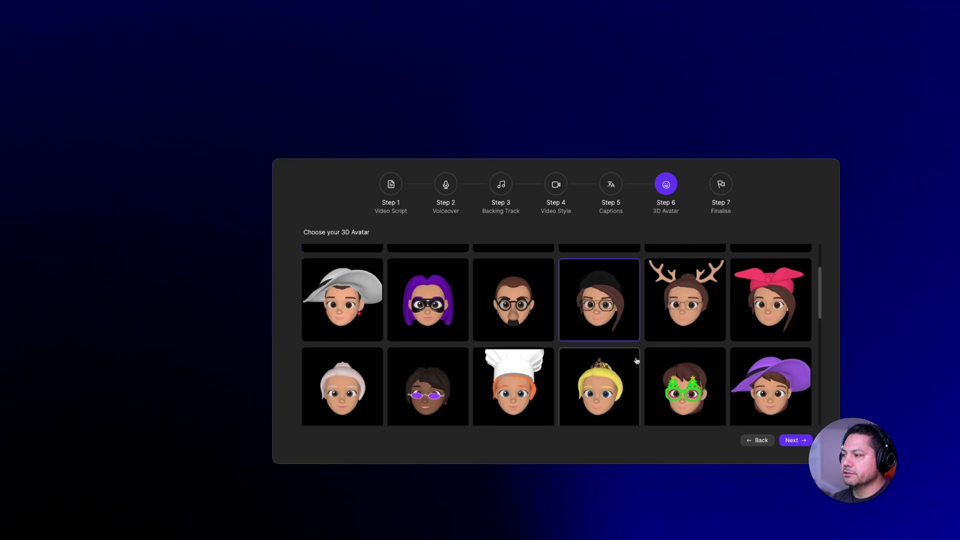
Open the Finalise step and read through the eight-scene Dr. Brewster script.
{"action": "left_click", "coordinate": [796, 440]}
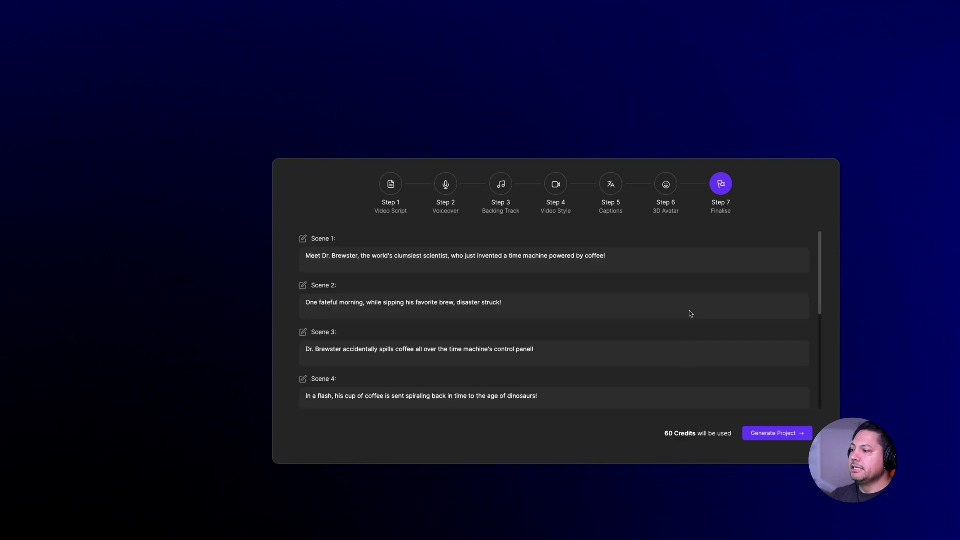
{"action": "scroll", "coordinate": [412, 313], "scroll_direction": "down", "scroll_amount": 3}
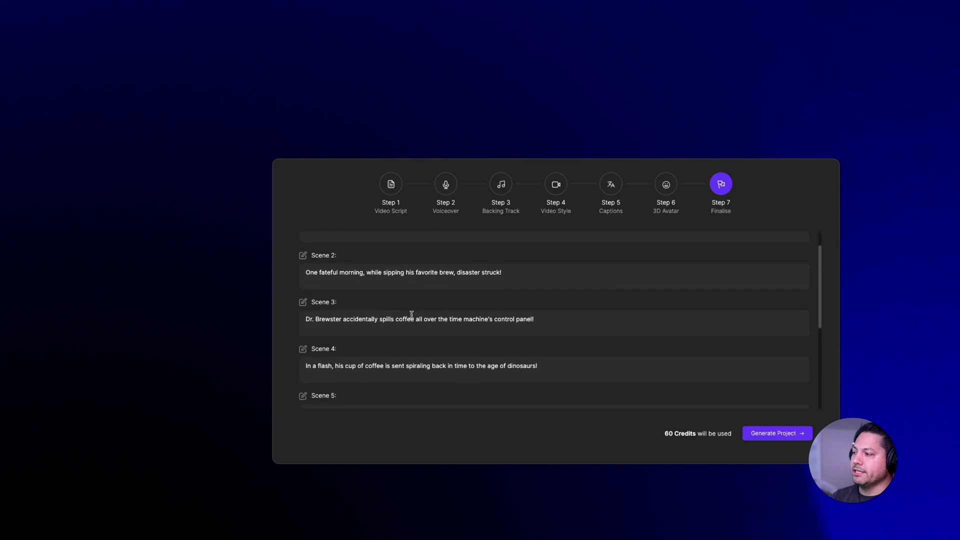
{"action": "scroll", "coordinate": [330, 284], "scroll_direction": "up", "scroll_amount": 3}
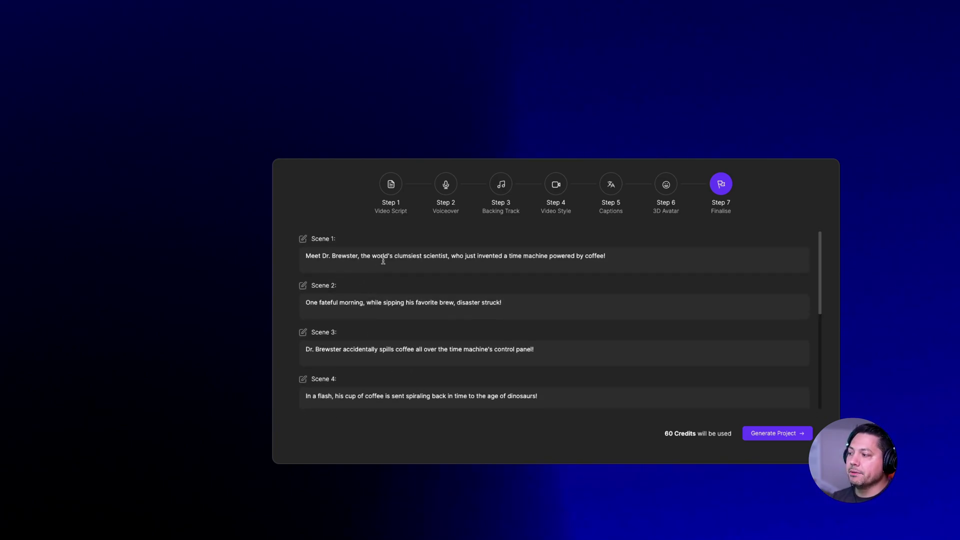
{"action": "left_click", "coordinate": [632, 263]}
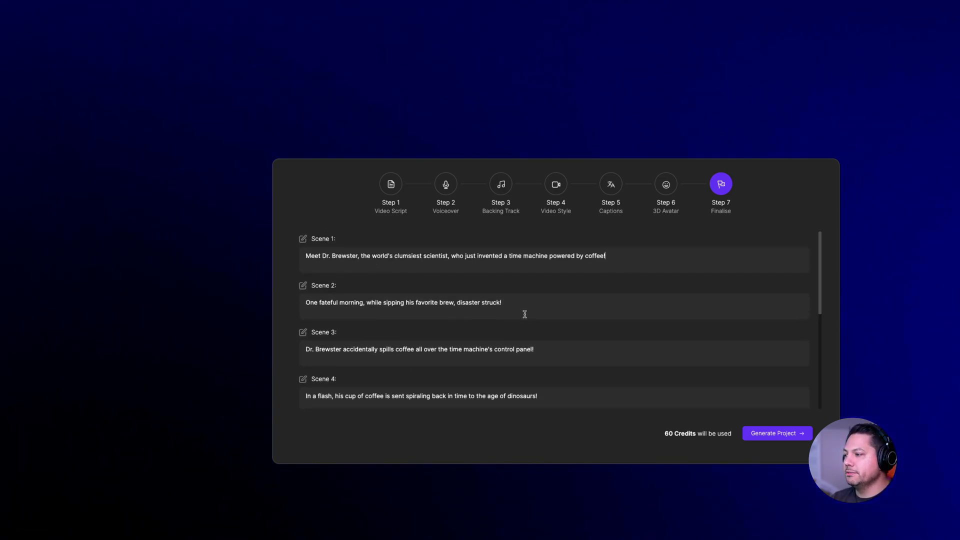
{"action": "scroll", "coordinate": [458, 338], "scroll_direction": "down", "scroll_amount": 2}
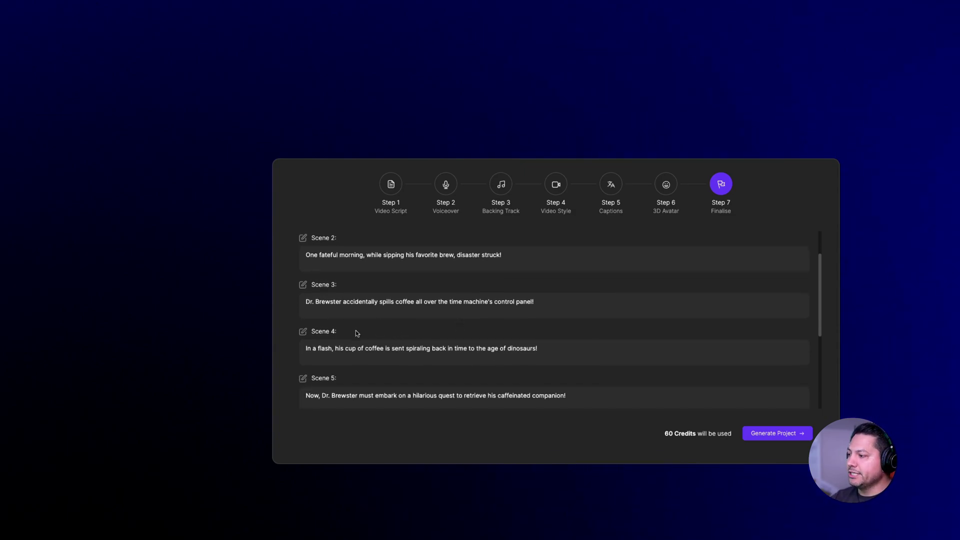
{"action": "scroll", "coordinate": [357, 333], "scroll_direction": "down", "scroll_amount": 7}
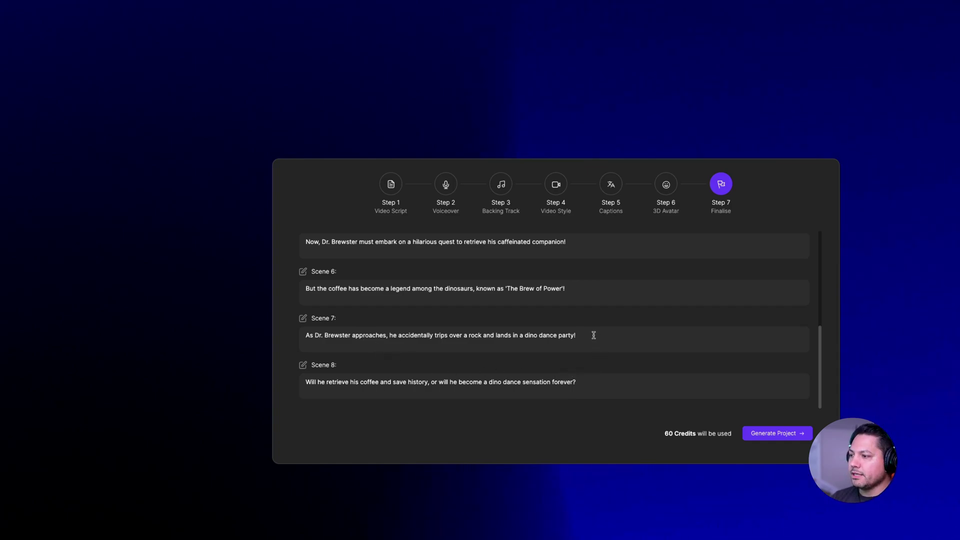
{"action": "scroll", "coordinate": [613, 336], "scroll_direction": "up", "scroll_amount": 5}
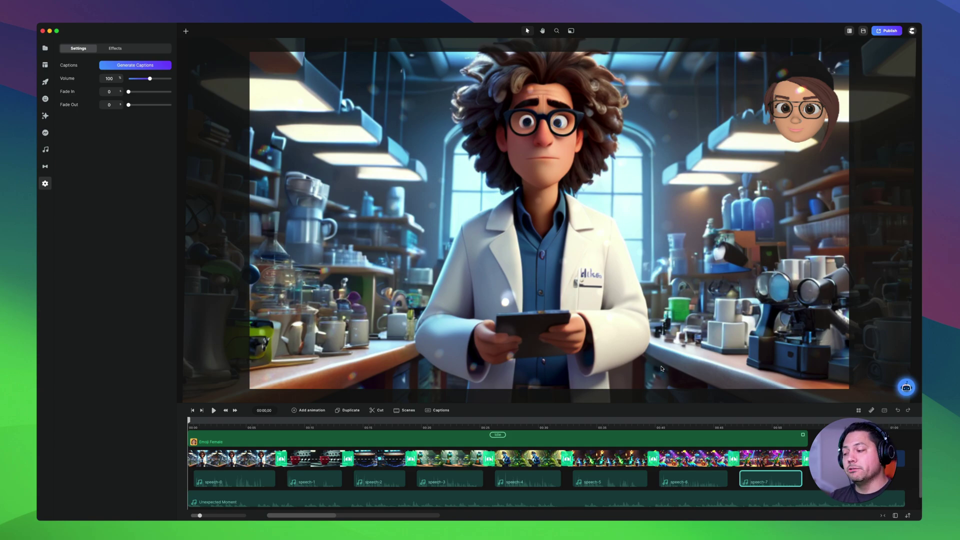
Play the generated video and stop it at the dinosaur scene.
{"action": "key", "text": "space"}
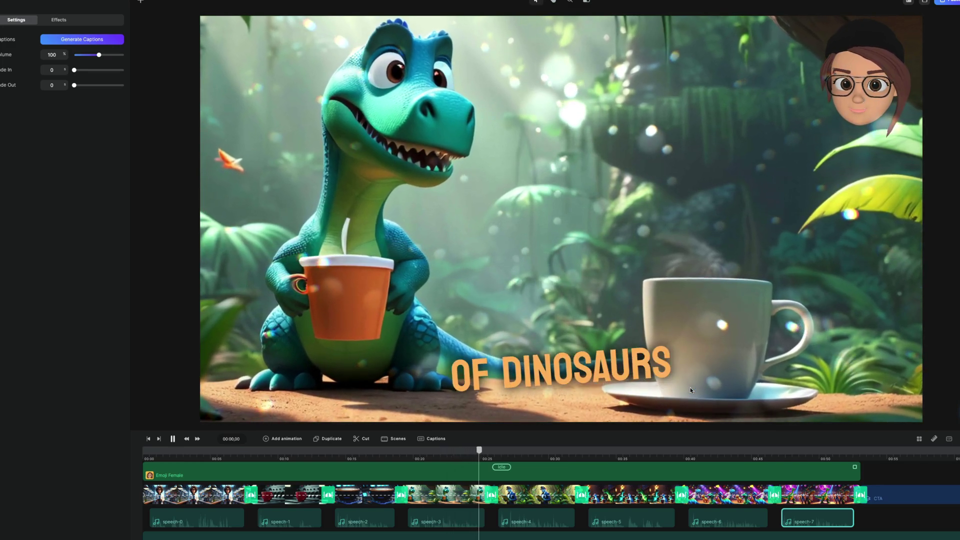
{"action": "key", "text": "space"}
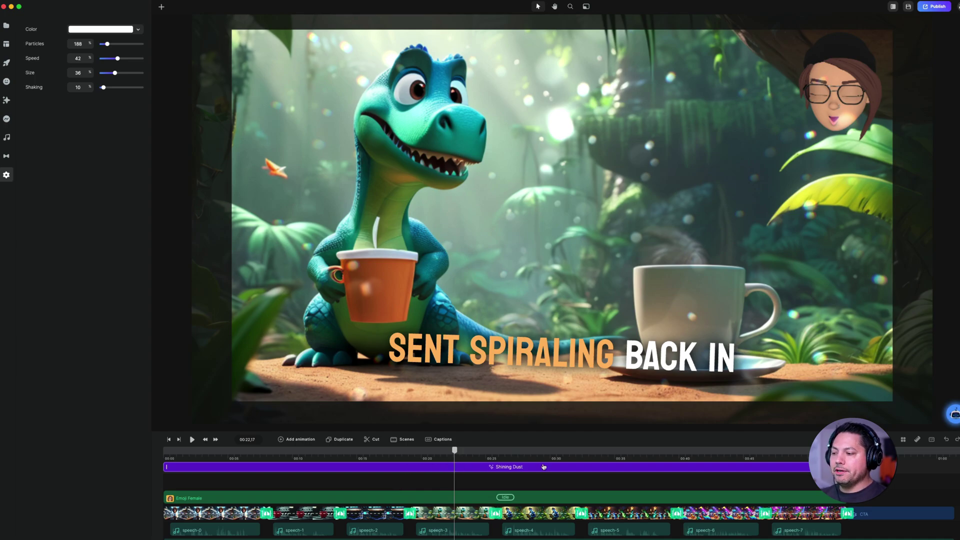
Recolour the Shining Dust particles from red to blue (1d3e8c) and preview around 00:19.
{"action": "mouse_move", "coordinate": [454, 452]}
{"action": "left_mouse_down"}
{"action": "mouse_move", "coordinate": [392, 453]}
{"action": "mouse_move", "coordinate": [443, 453]}
{"action": "left_mouse_up"}
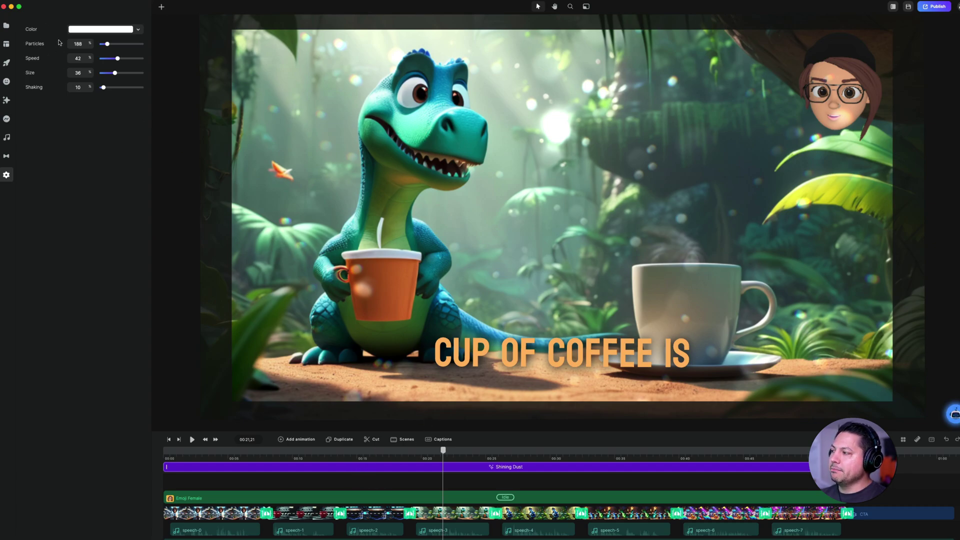
{"action": "left_click", "coordinate": [140, 31]}
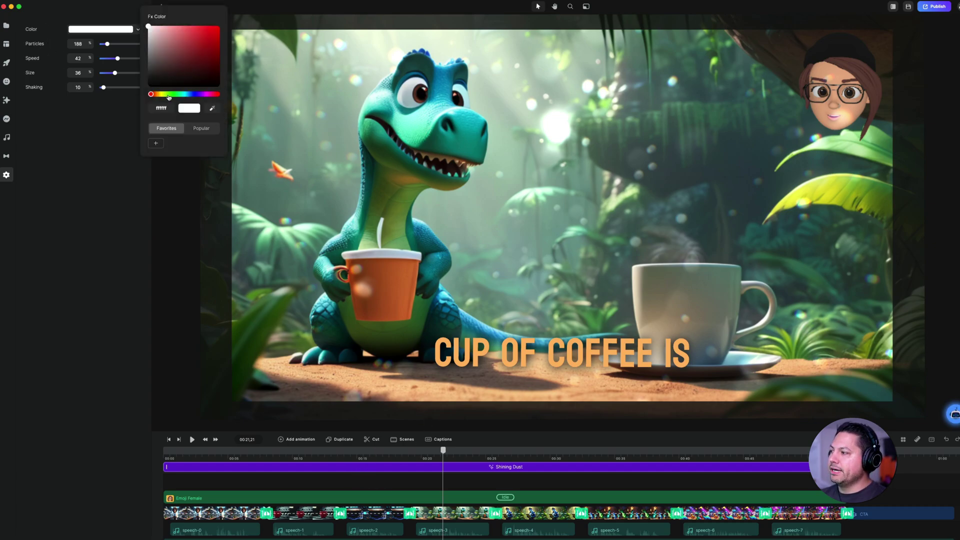
{"action": "left_click", "coordinate": [203, 62]}
{"action": "left_click_drag", "start_coordinate": [204, 59], "coordinate": [206, 54]}
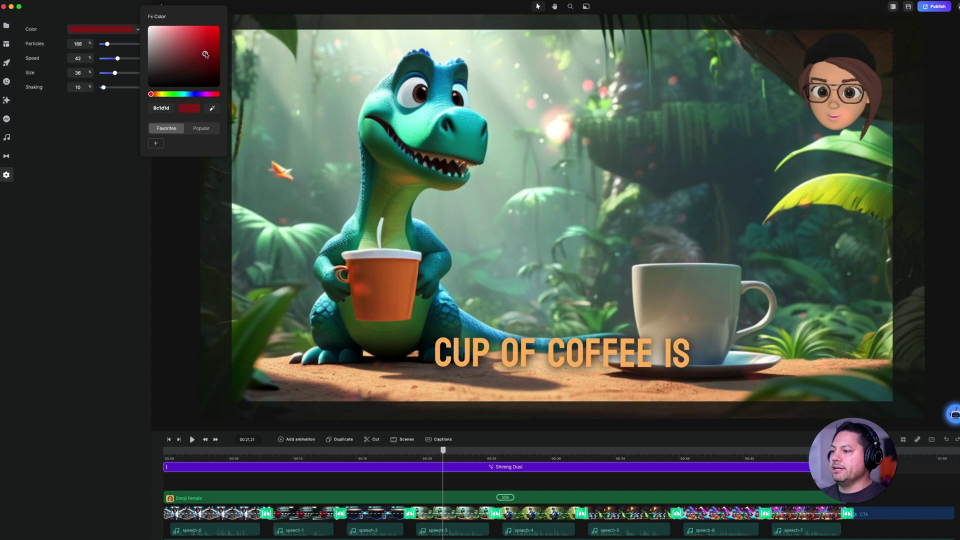
{"action": "mouse_move", "coordinate": [196, 94]}
{"action": "left_mouse_down"}
{"action": "mouse_move", "coordinate": [186, 95]}
{"action": "mouse_move", "coordinate": [195, 95]}
{"action": "left_mouse_up"}
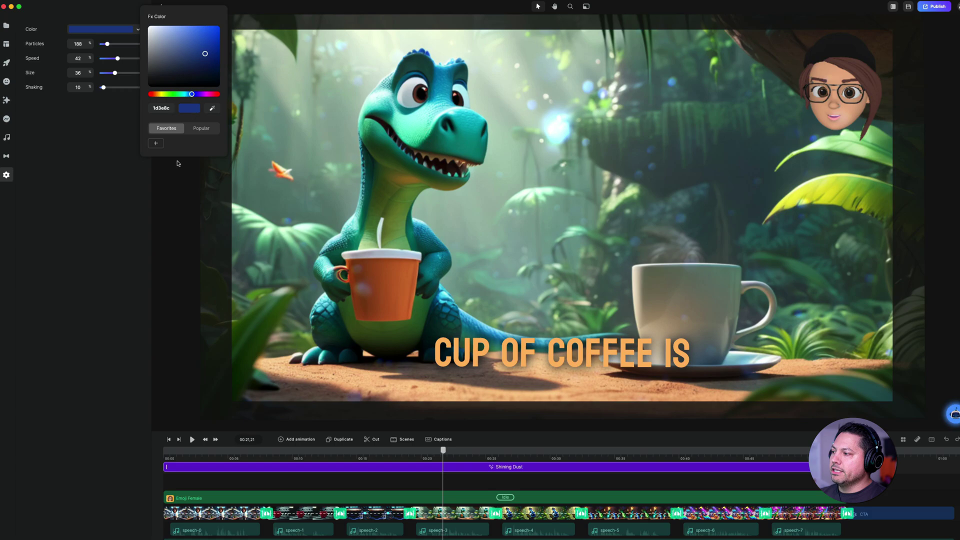
{"action": "left_click", "coordinate": [133, 213]}
{"action": "left_click_drag", "start_coordinate": [313, 455], "coordinate": [439, 450]}
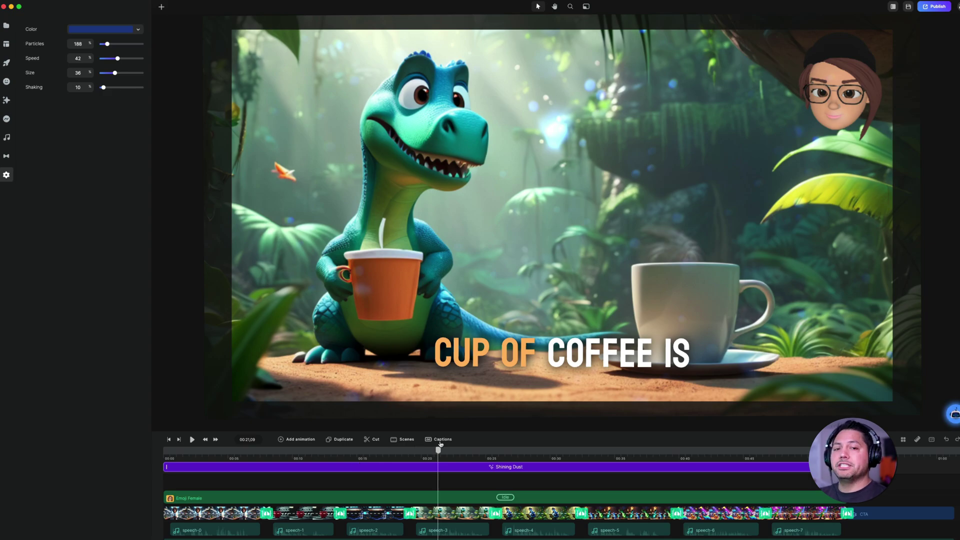
{"action": "left_click_drag", "start_coordinate": [438, 450], "coordinate": [414, 457]}
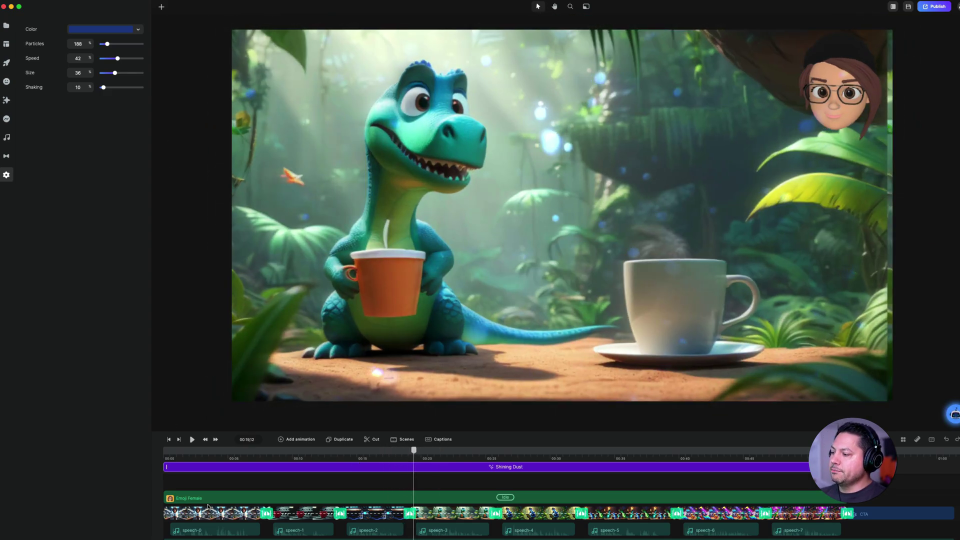
Select the avatar and give it a brown cowboy hat.
{"action": "left_click", "coordinate": [227, 499]}
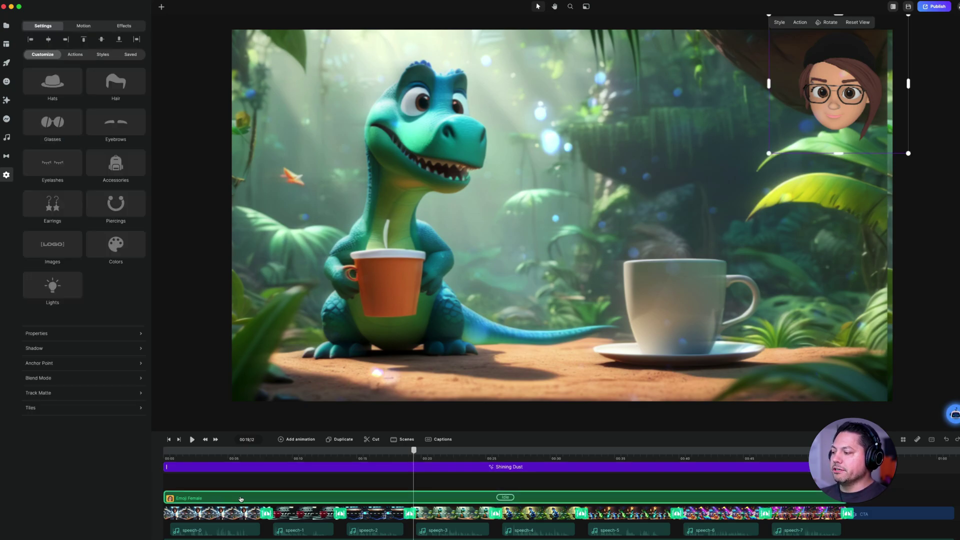
{"action": "left_click", "coordinate": [56, 86]}
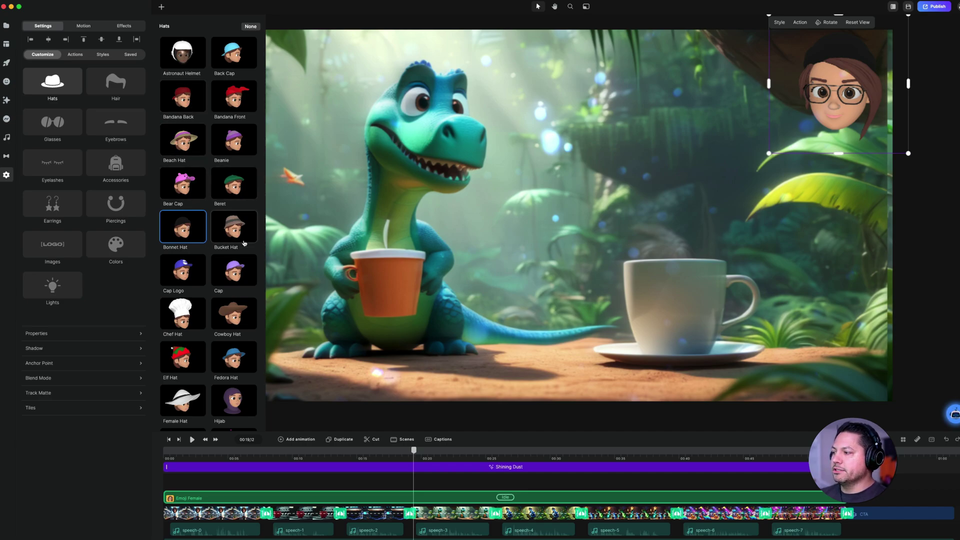
{"action": "left_click", "coordinate": [239, 278]}
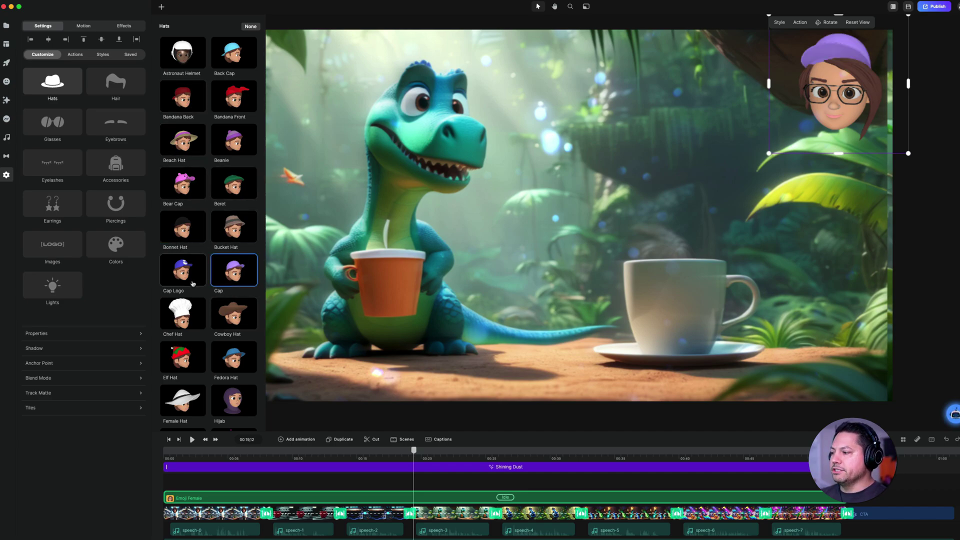
{"action": "left_click", "coordinate": [238, 314]}
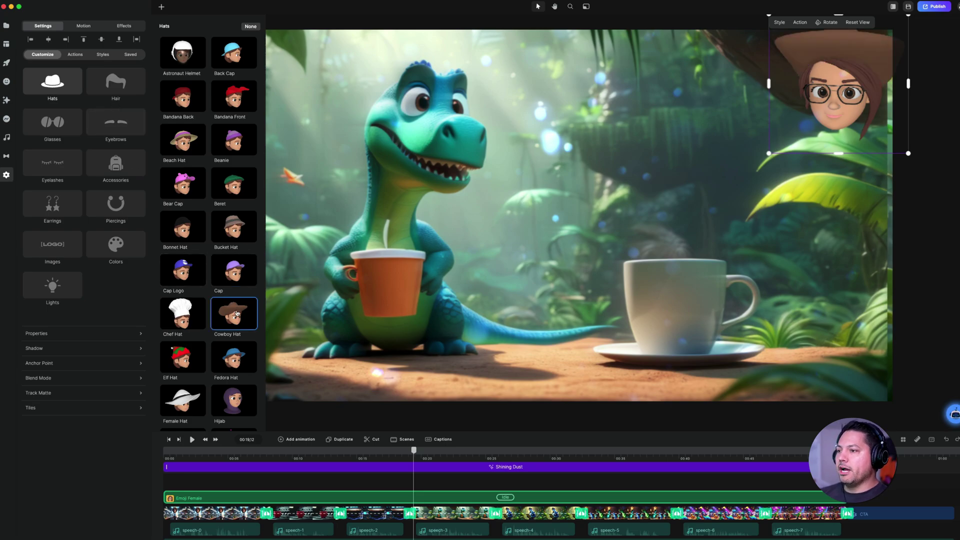
Put the Irregular glasses on the avatar.
{"action": "left_click", "coordinate": [120, 85]}
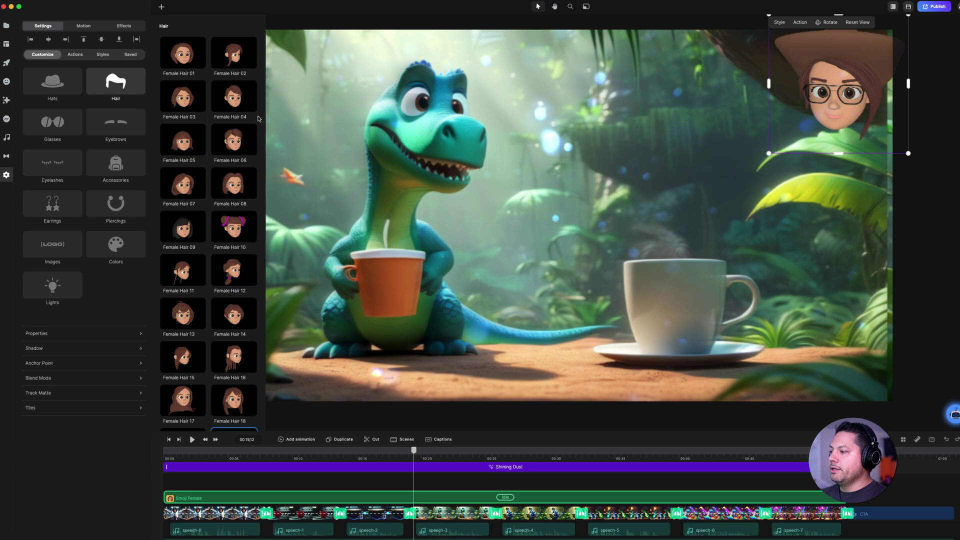
{"action": "left_click", "coordinate": [55, 124]}
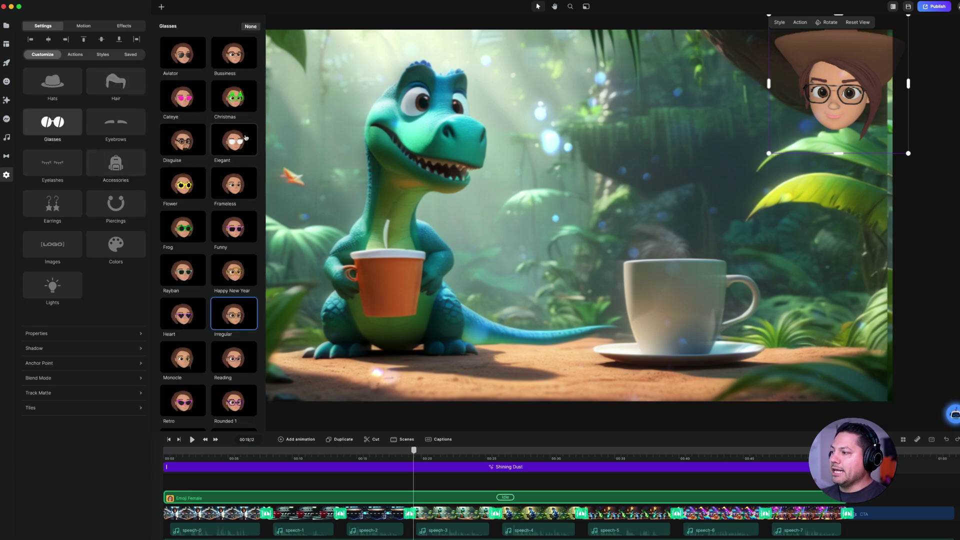
{"action": "left_click", "coordinate": [184, 185]}
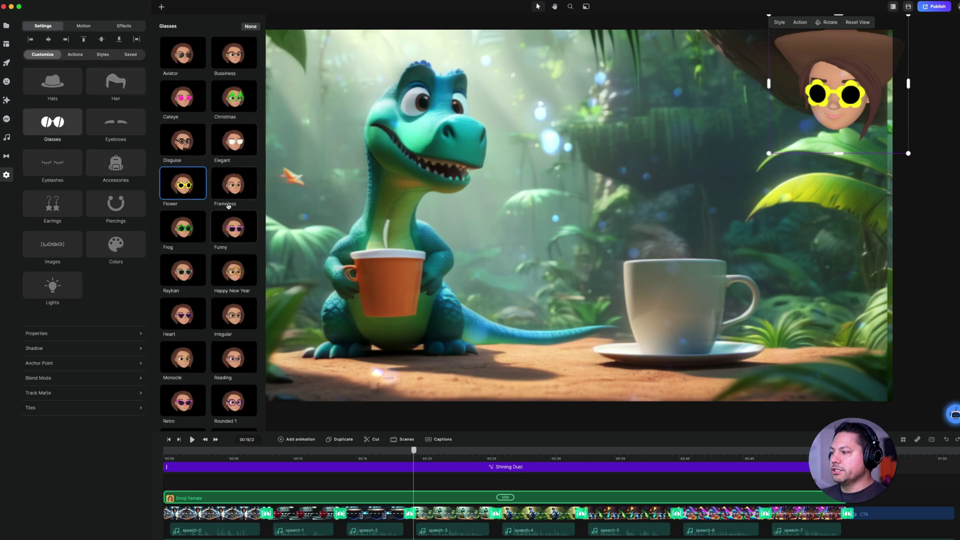
{"action": "left_click", "coordinate": [238, 281]}
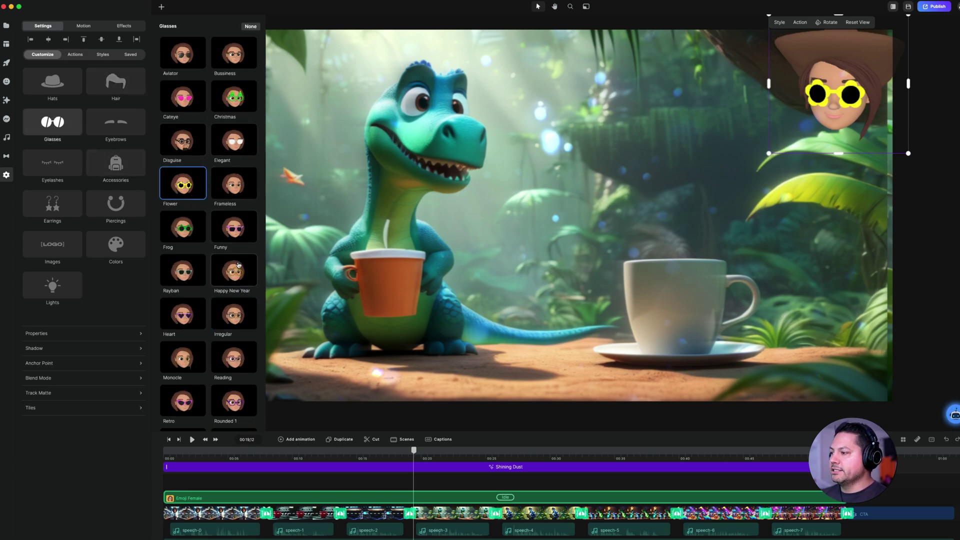
{"action": "left_click", "coordinate": [236, 321]}
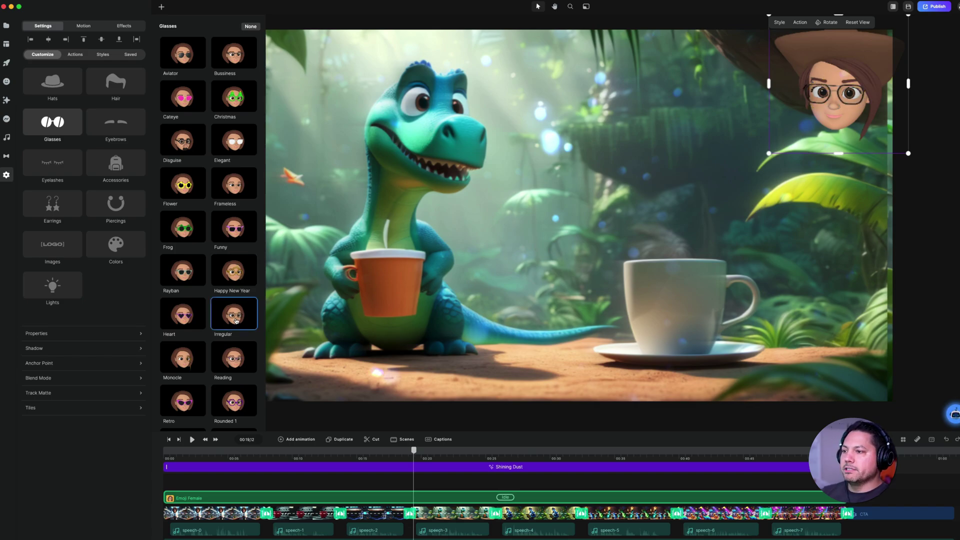
Raise the avatar's frontal light intensity from 13 to 20%.
{"action": "left_click", "coordinate": [51, 164]}
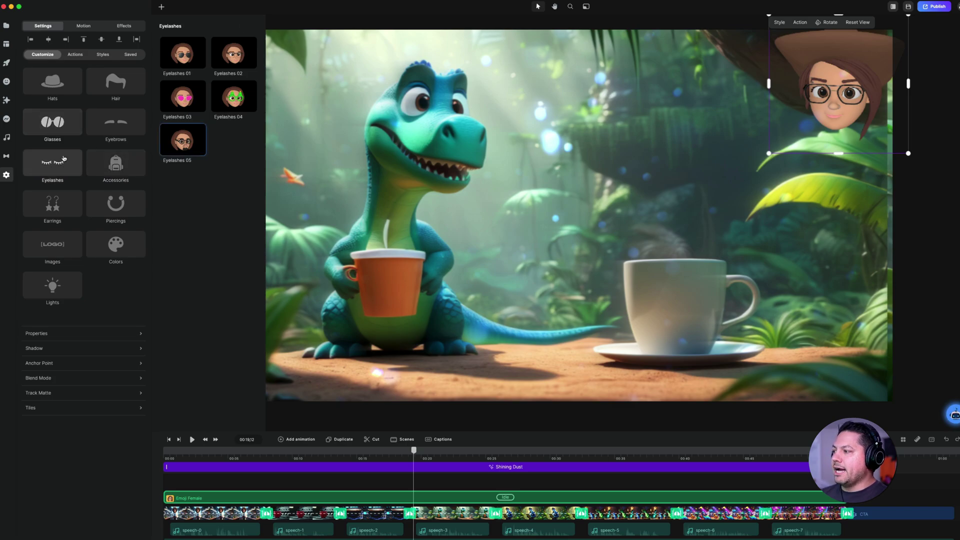
{"action": "left_click", "coordinate": [54, 205]}
{"action": "left_click", "coordinate": [116, 204]}
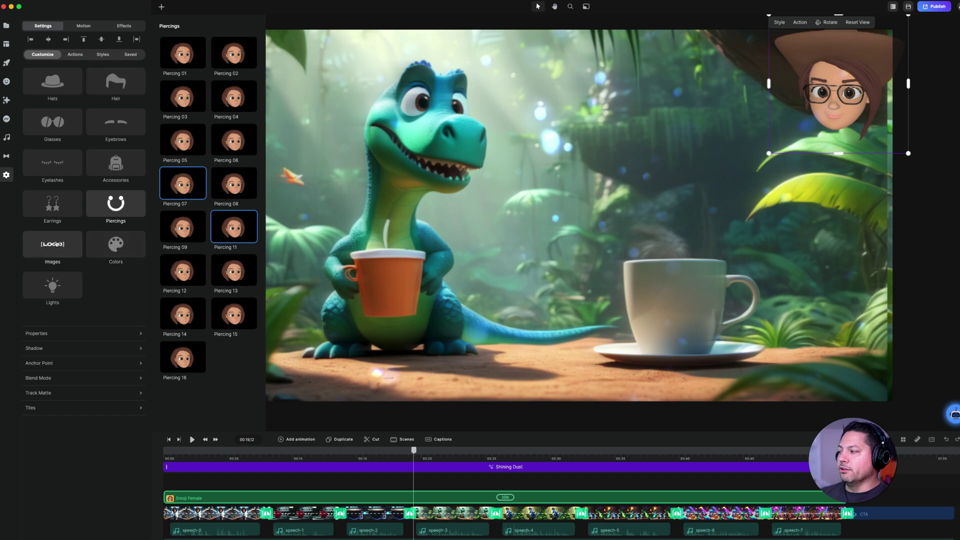
{"action": "left_click", "coordinate": [119, 247]}
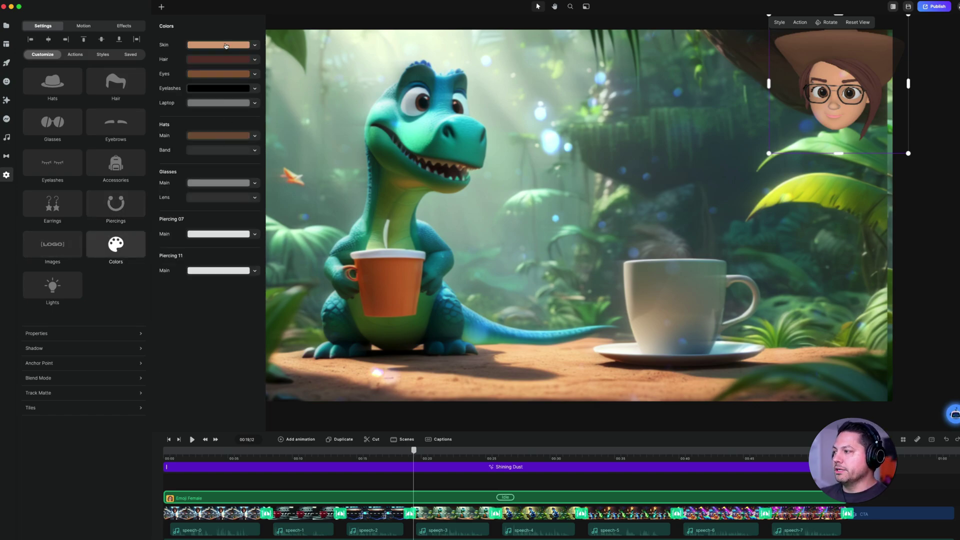
{"action": "left_click", "coordinate": [53, 285]}
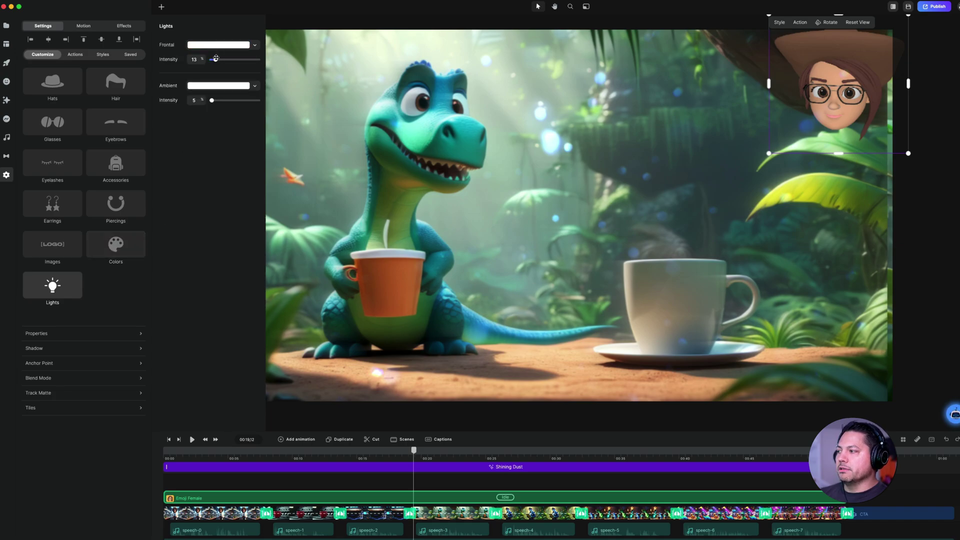
{"action": "left_click_drag", "start_coordinate": [216, 59], "coordinate": [222, 60]}
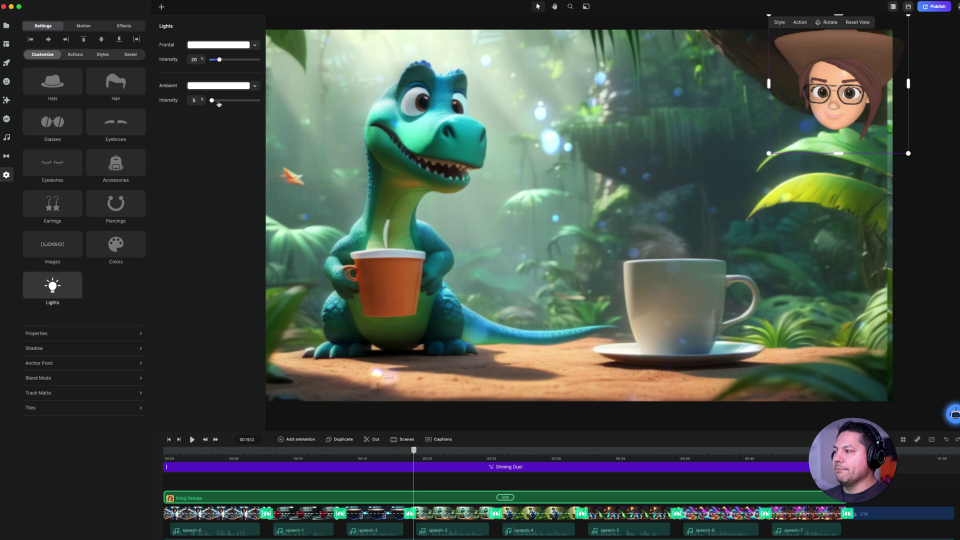
{"action": "left_click", "coordinate": [74, 54]}
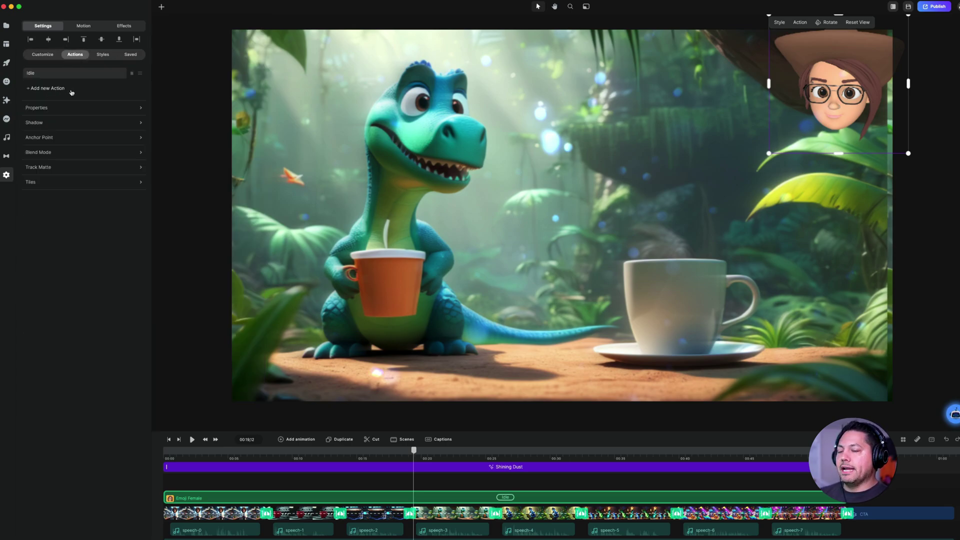
Apply the preset style of the dark-haired girl in purple glasses to the avatar.
{"action": "left_click", "coordinate": [44, 90]}
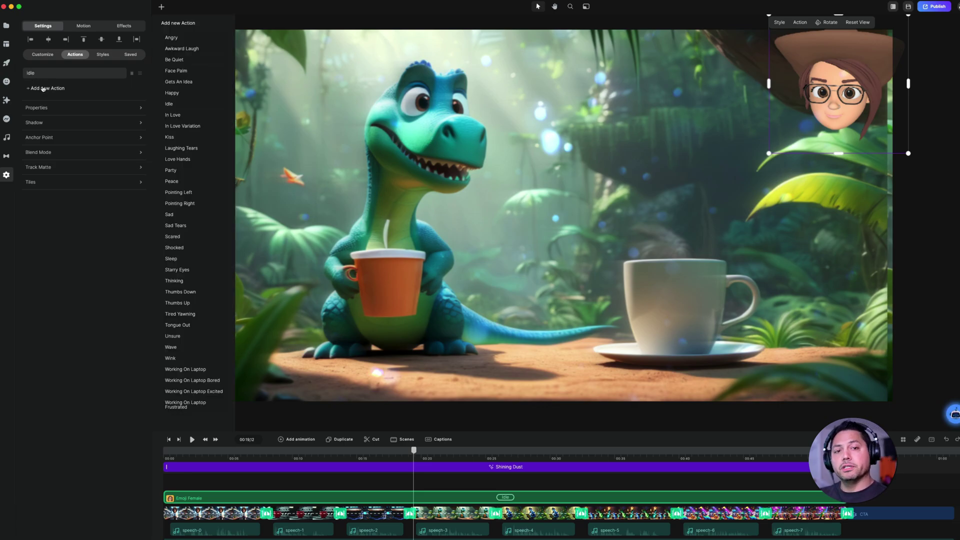
{"action": "left_click", "coordinate": [103, 53]}
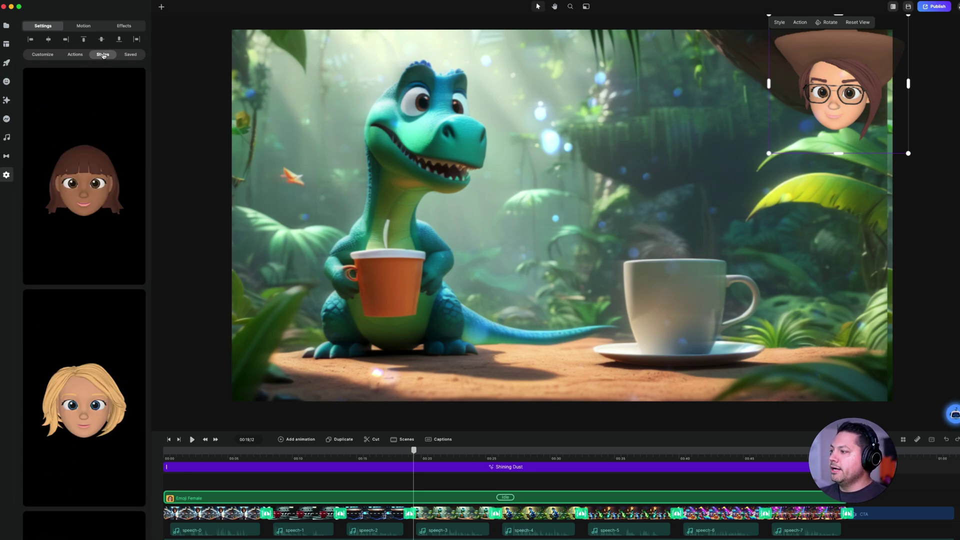
{"action": "scroll", "coordinate": [109, 215], "scroll_direction": "down", "scroll_amount": 5}
{"action": "scroll", "coordinate": [110, 217], "scroll_direction": "down", "scroll_amount": 10}
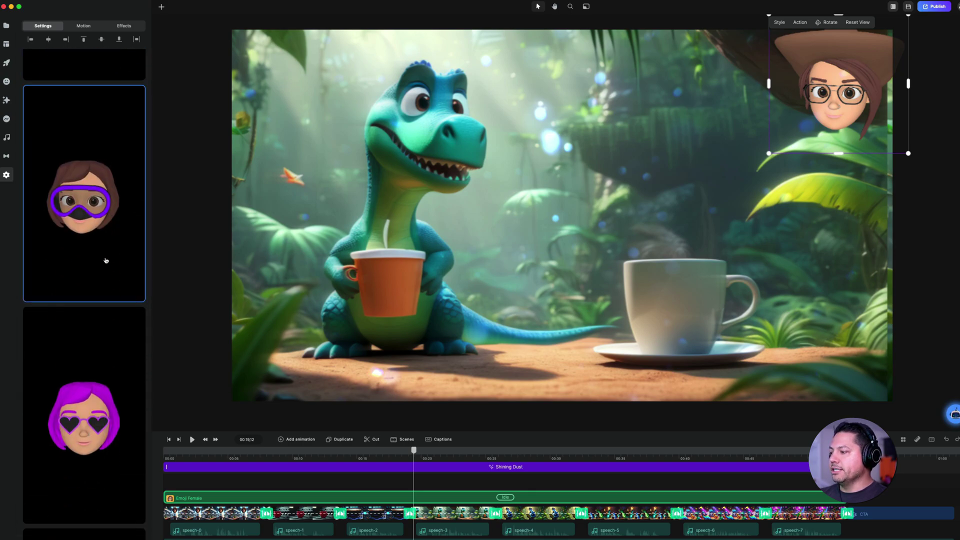
{"action": "scroll", "coordinate": [114, 288], "scroll_direction": "down", "scroll_amount": 12}
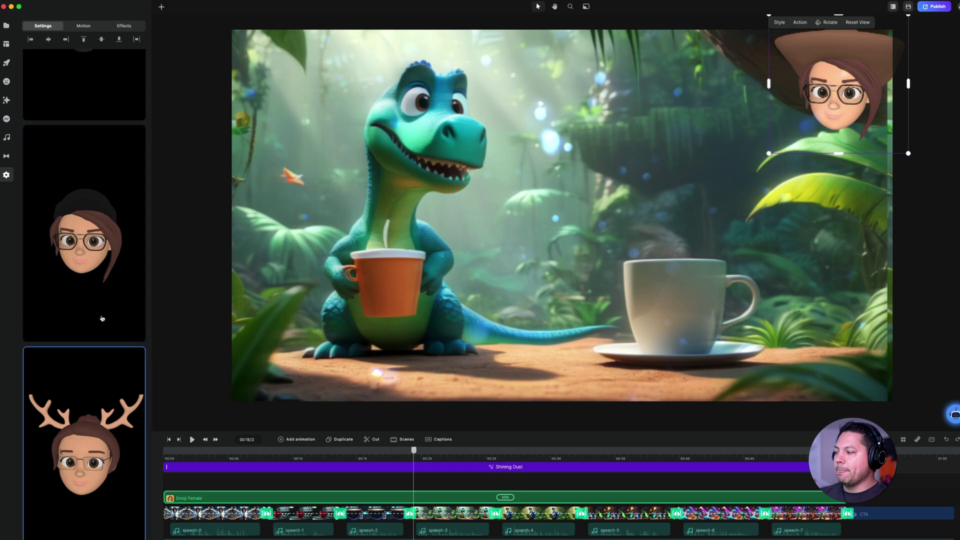
{"action": "scroll", "coordinate": [89, 283], "scroll_direction": "down", "scroll_amount": 8}
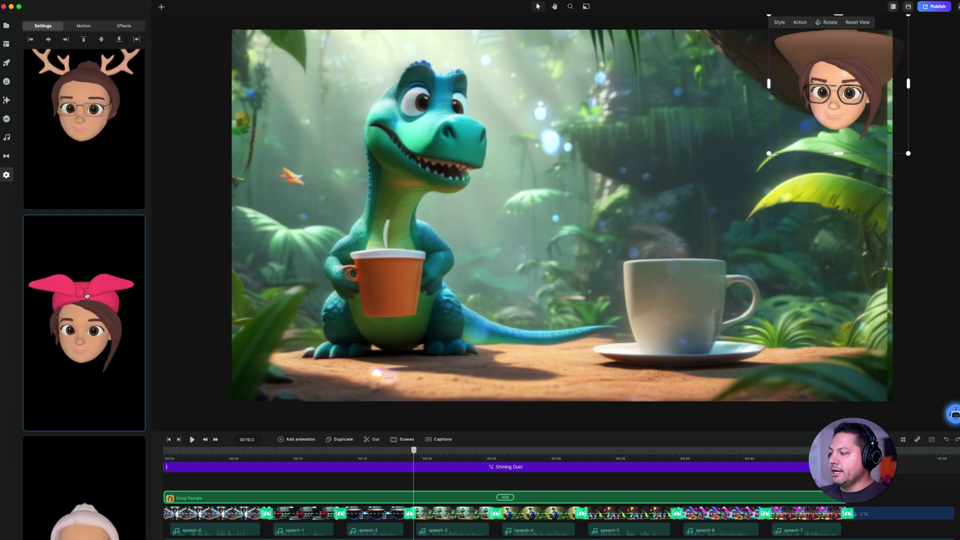
{"action": "left_click", "coordinate": [91, 328]}
{"action": "scroll", "coordinate": [93, 310], "scroll_direction": "down", "scroll_amount": 8}
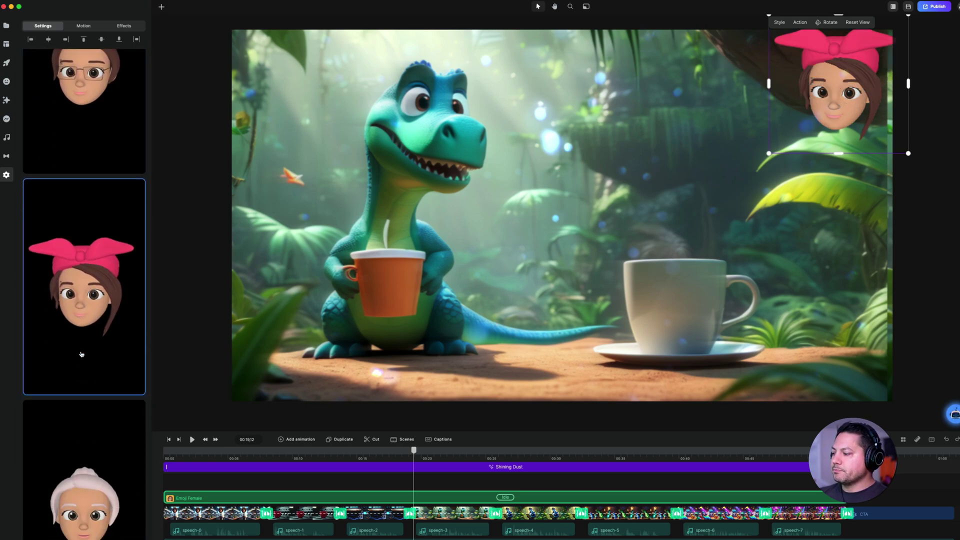
{"action": "left_click", "coordinate": [99, 305]}
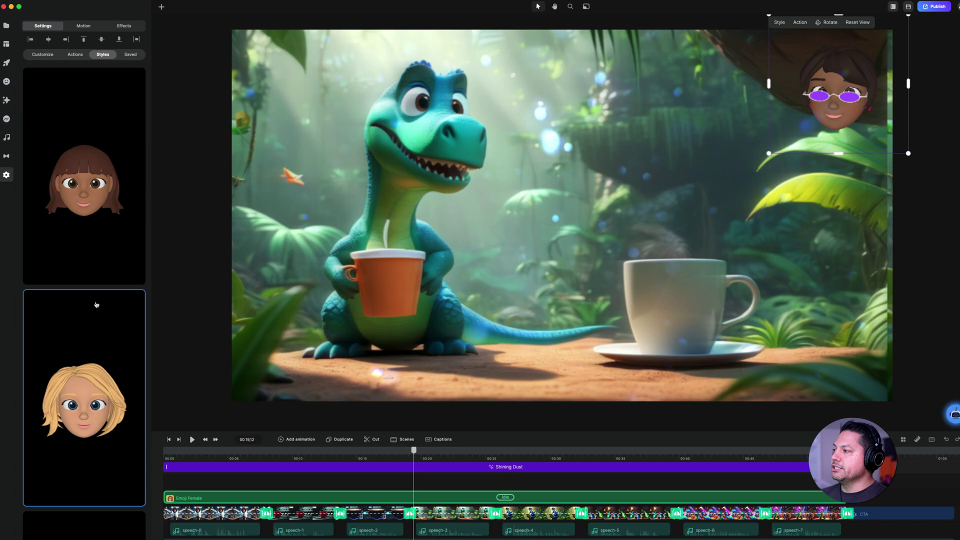
Check the avatar's Saved presets list, which is still empty.
{"action": "left_click", "coordinate": [132, 54]}
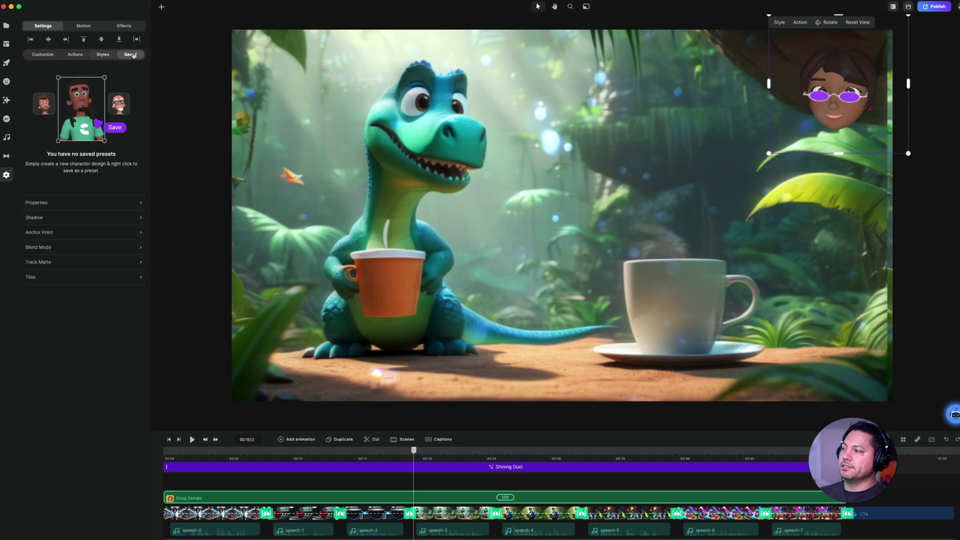
Save the purple-sunglasses avatar design as a preset and return to its customisation categories.
{"action": "right_click", "coordinate": [842, 79]}
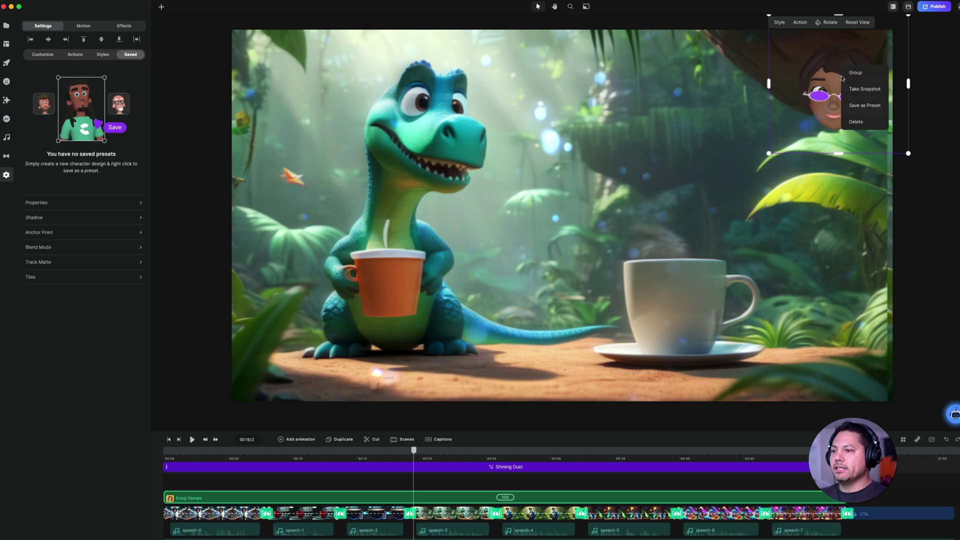
{"action": "left_click", "coordinate": [862, 109]}
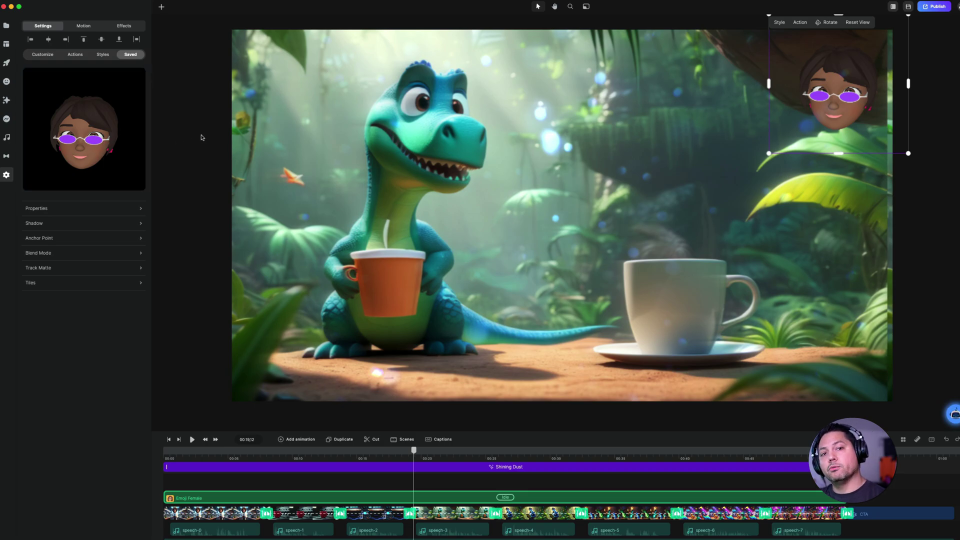
{"action": "left_click", "coordinate": [38, 54]}
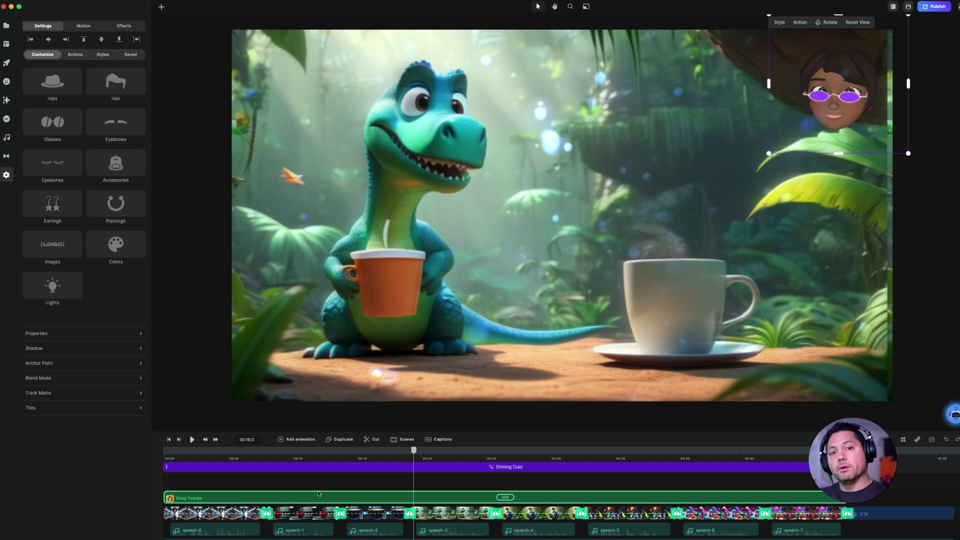
{"action": "scroll", "coordinate": [305, 501], "scroll_direction": "down", "scroll_amount": 1}
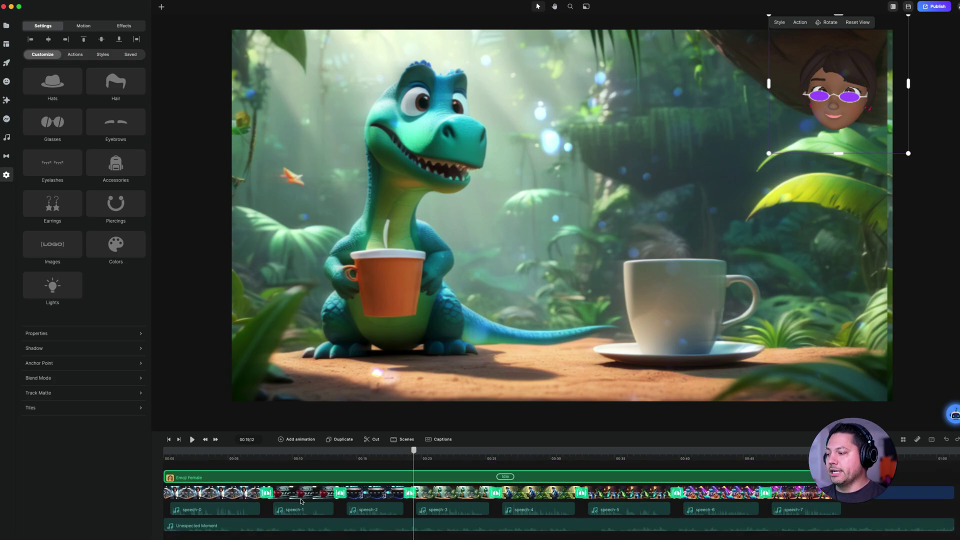
Scrub back to the scientist scene, select the main video clip, and open Replace with Image.
{"action": "left_click", "coordinate": [205, 497]}
{"action": "left_click", "coordinate": [219, 454]}
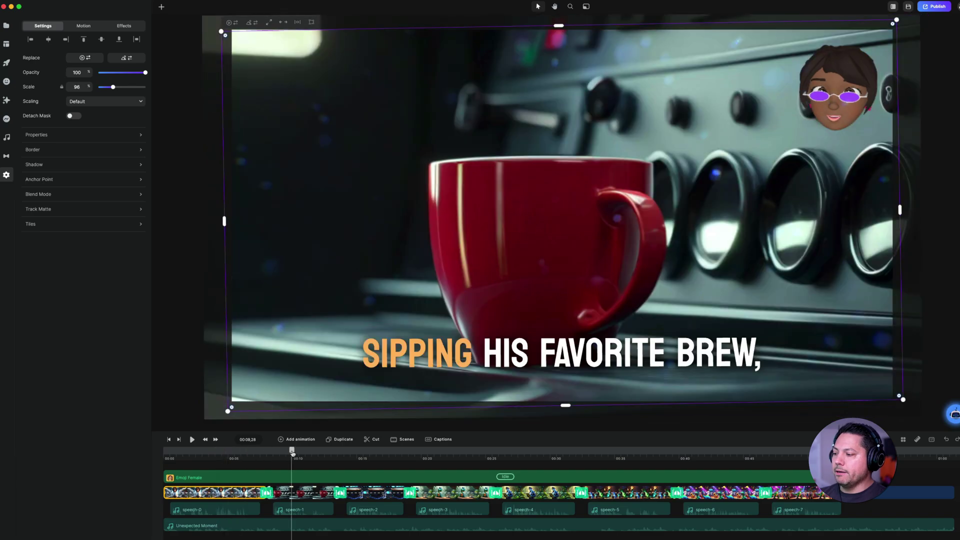
{"action": "left_click_drag", "start_coordinate": [293, 453], "coordinate": [460, 454]}
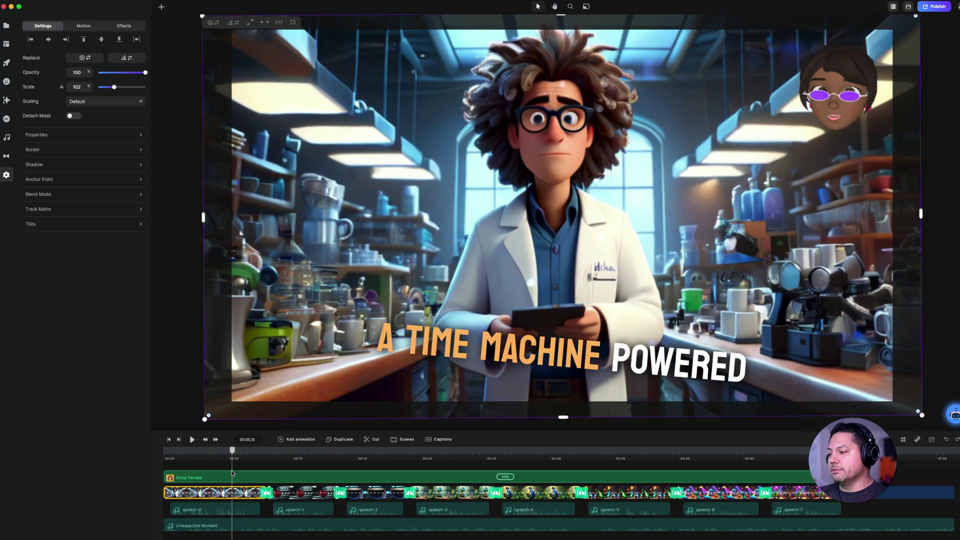
{"action": "left_click", "coordinate": [398, 477]}
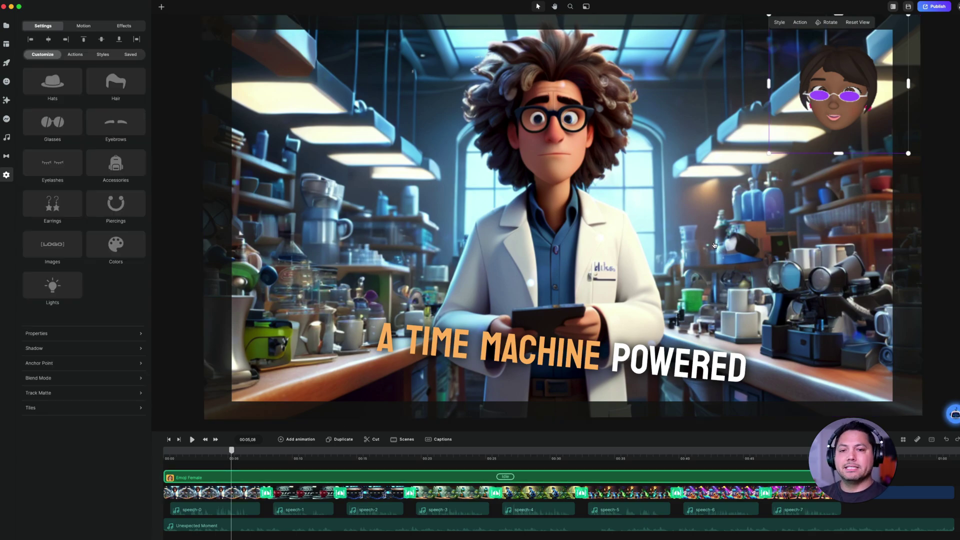
{"action": "left_click", "coordinate": [208, 497]}
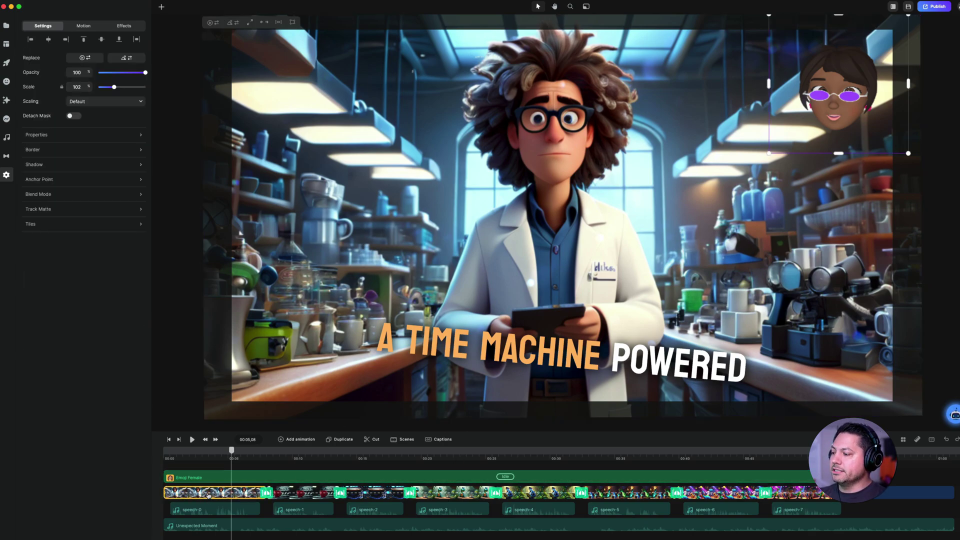
{"action": "left_click", "coordinate": [129, 59]}
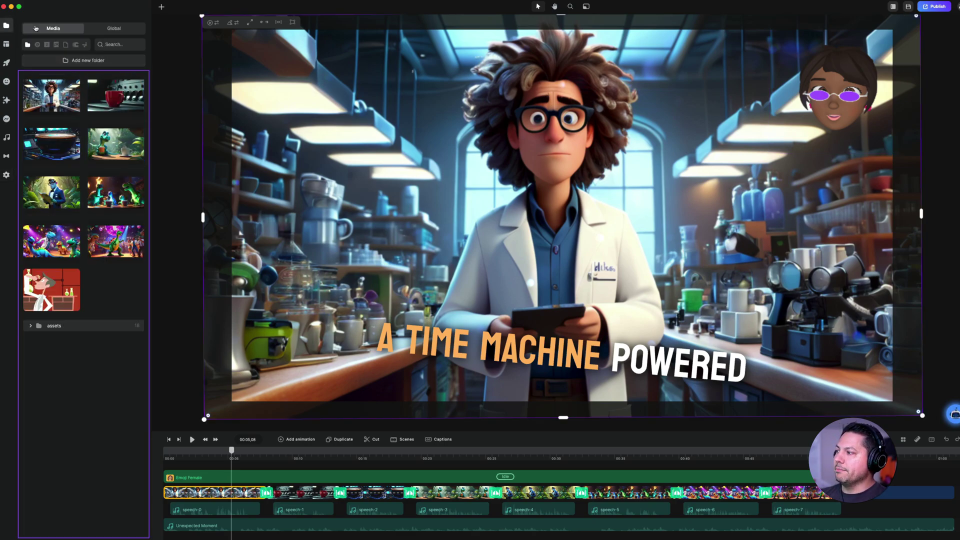
Pick the cartoon scientist image, browse Pexels/Pixabay 'cartoon scientist' images and videos, then return to project media.
{"action": "left_click", "coordinate": [53, 290]}
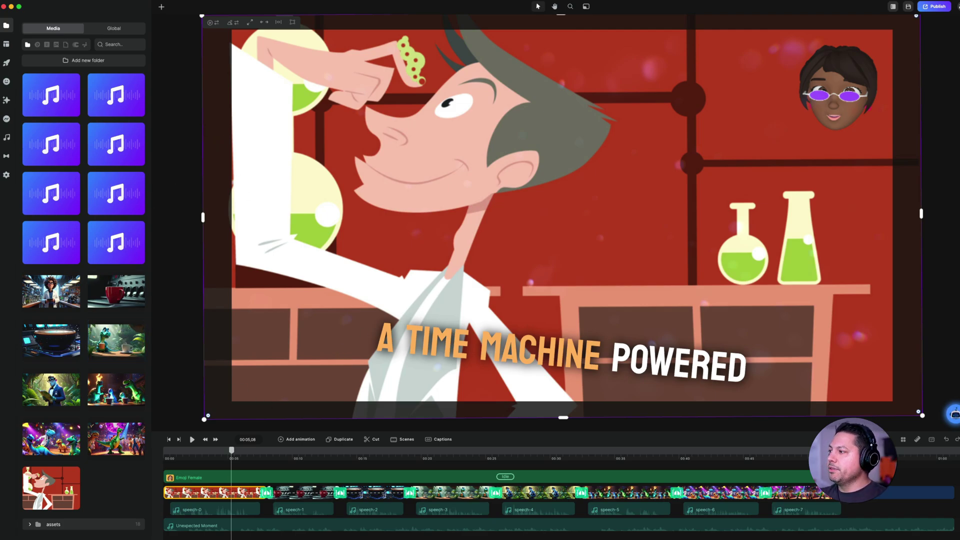
{"action": "left_click", "coordinate": [50, 45]}
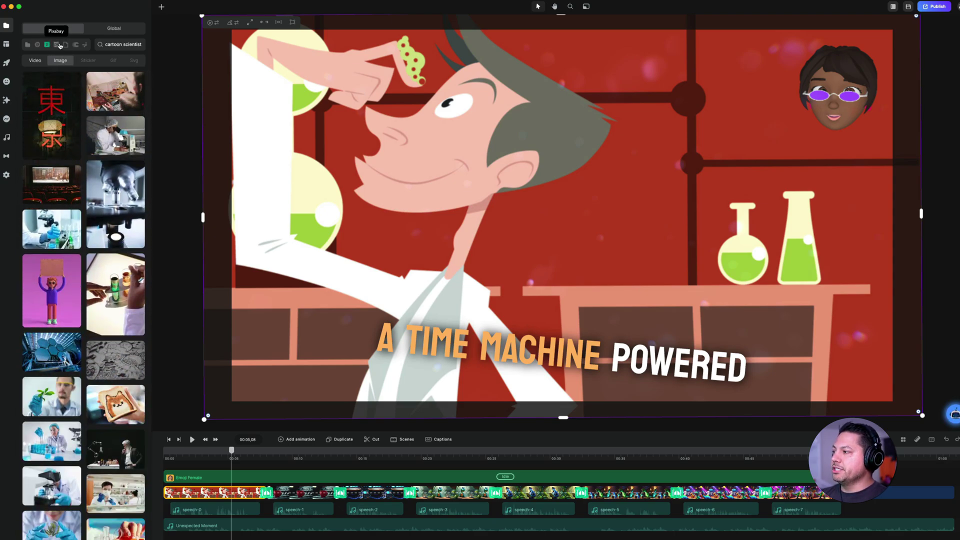
{"action": "left_click", "coordinate": [59, 45]}
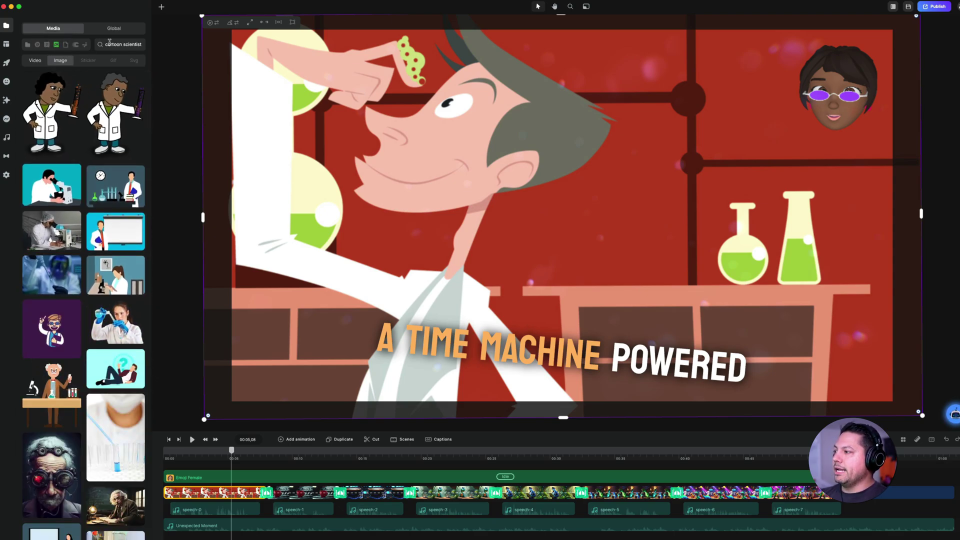
{"action": "left_click", "coordinate": [42, 61]}
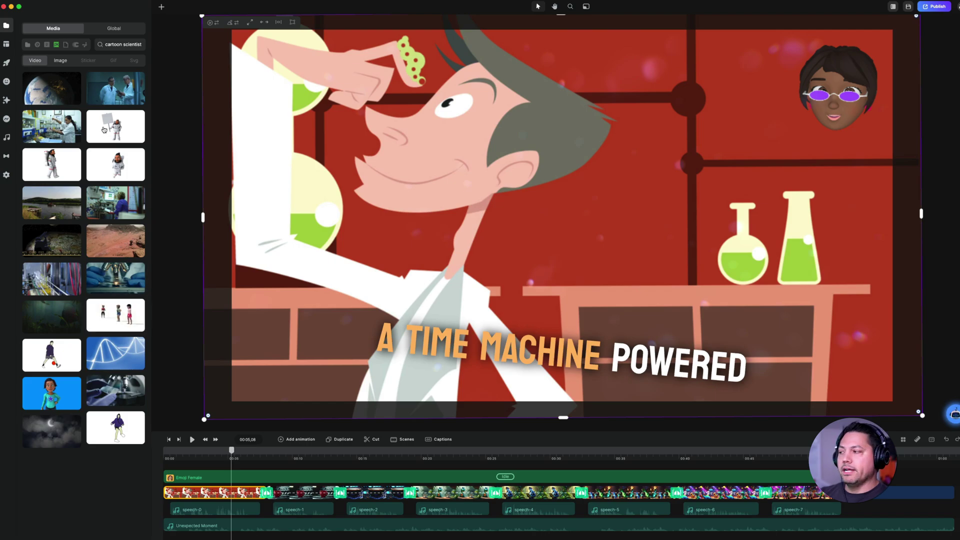
{"action": "left_click", "coordinate": [54, 28]}
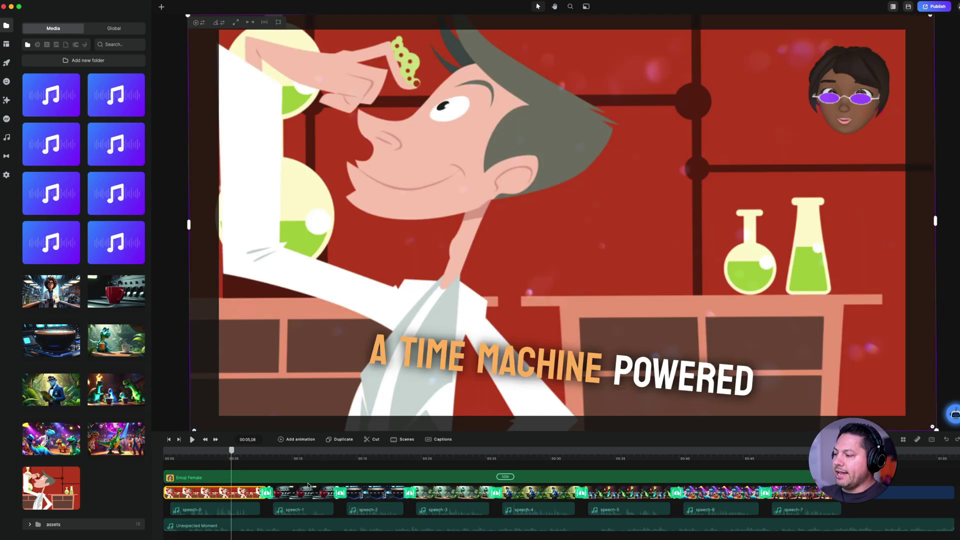
Apply the 'It's just great!' caption preset to the first speech clip's captions.
{"action": "left_click", "coordinate": [208, 510]}
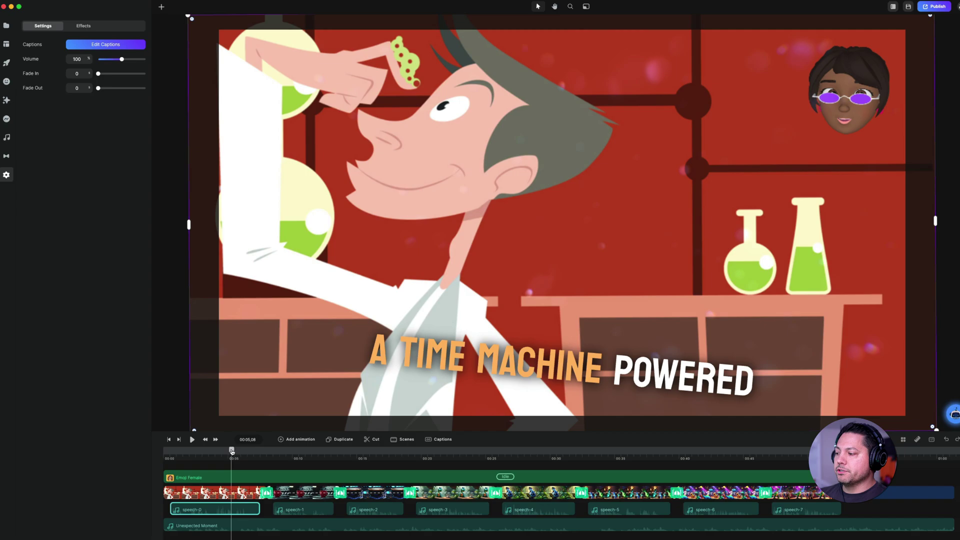
{"action": "mouse_move", "coordinate": [232, 451]}
{"action": "left_mouse_down"}
{"action": "mouse_move", "coordinate": [370, 452]}
{"action": "mouse_move", "coordinate": [230, 452]}
{"action": "left_mouse_up"}
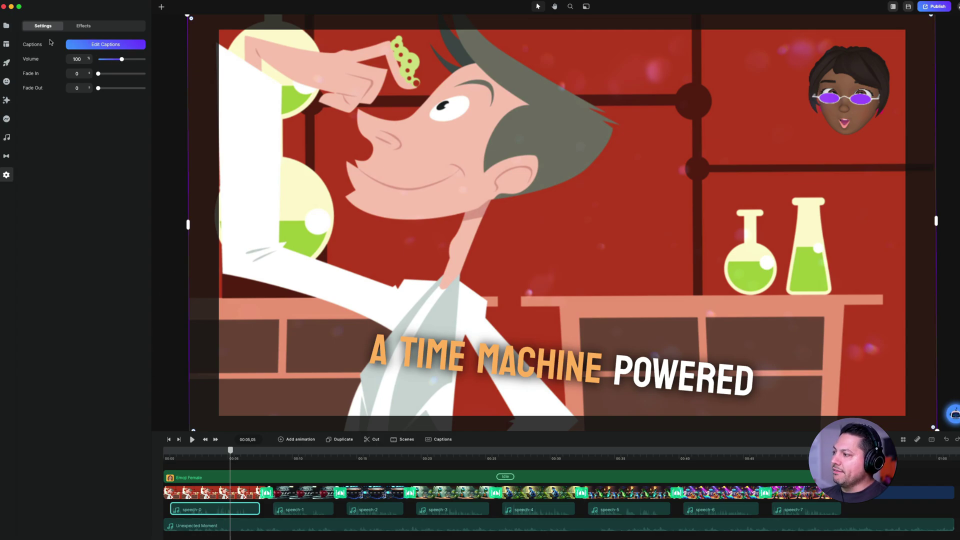
{"action": "left_click", "coordinate": [102, 46]}
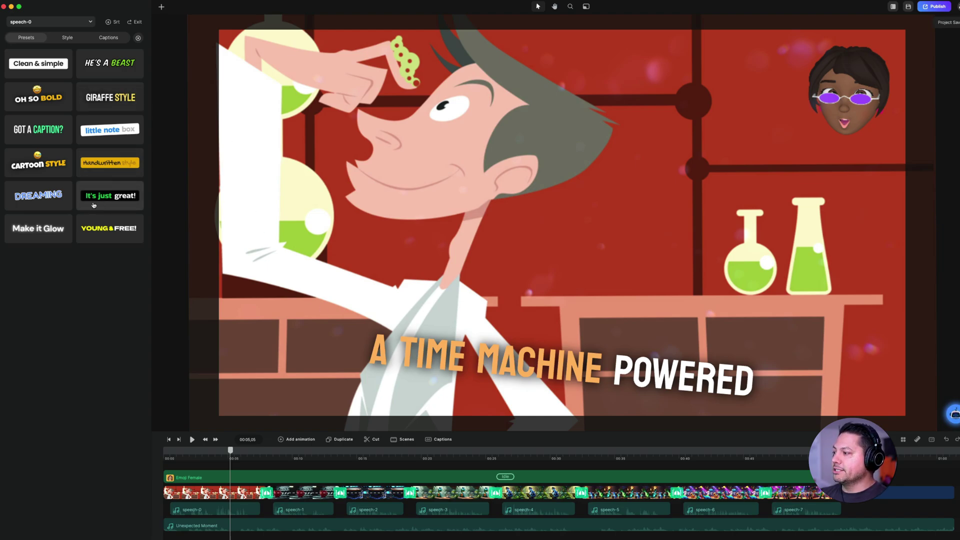
{"action": "left_click", "coordinate": [112, 207]}
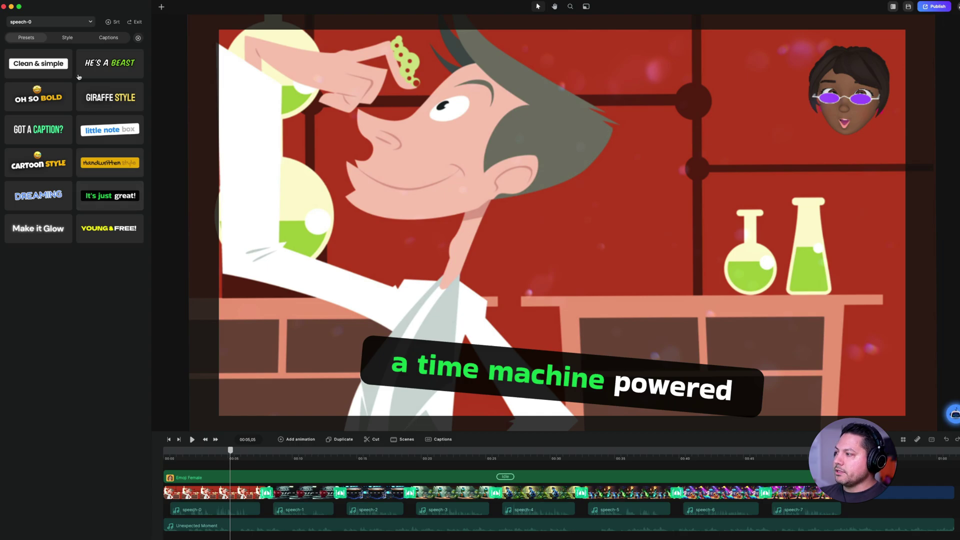
Review the caption Style and Captions tabs, then return to the caption presets.
{"action": "left_click", "coordinate": [67, 39]}
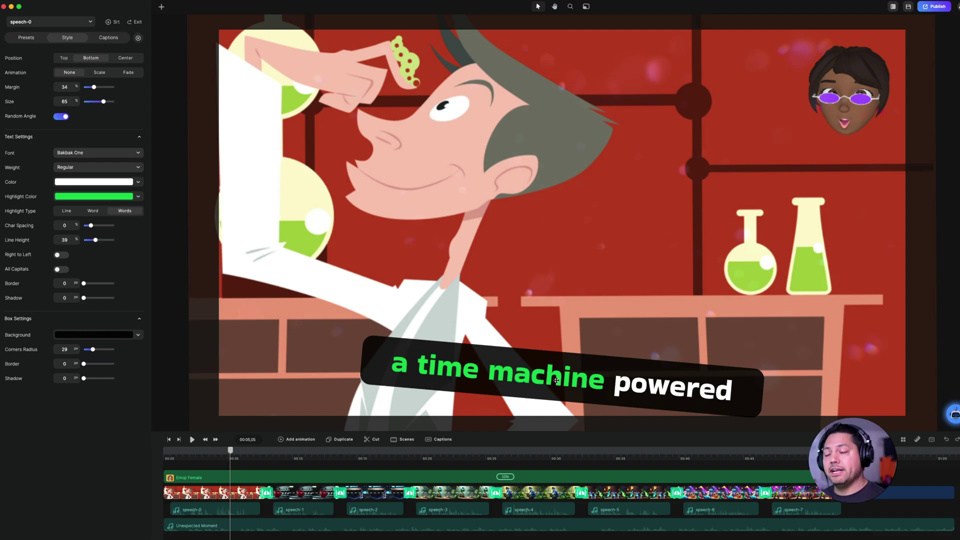
{"action": "left_click", "coordinate": [115, 40]}
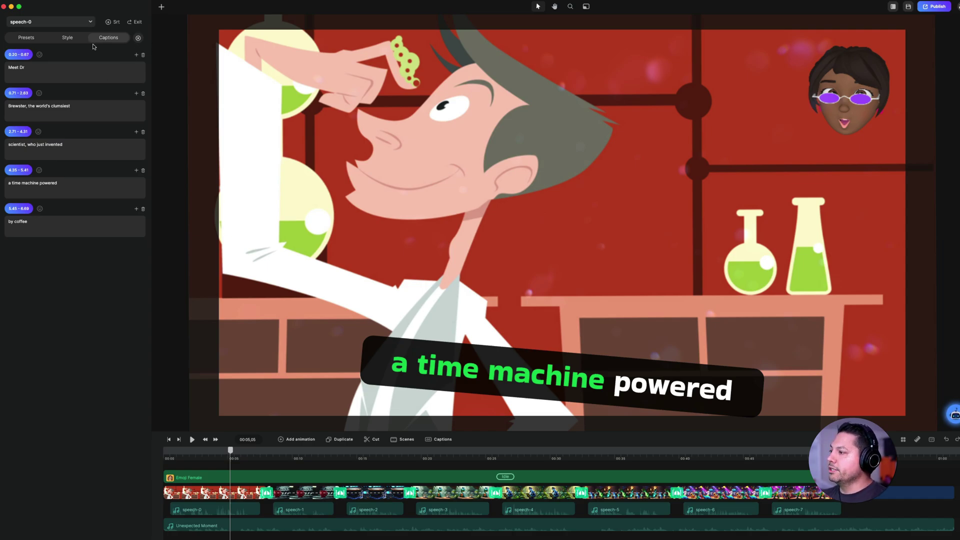
{"action": "left_click", "coordinate": [30, 39]}
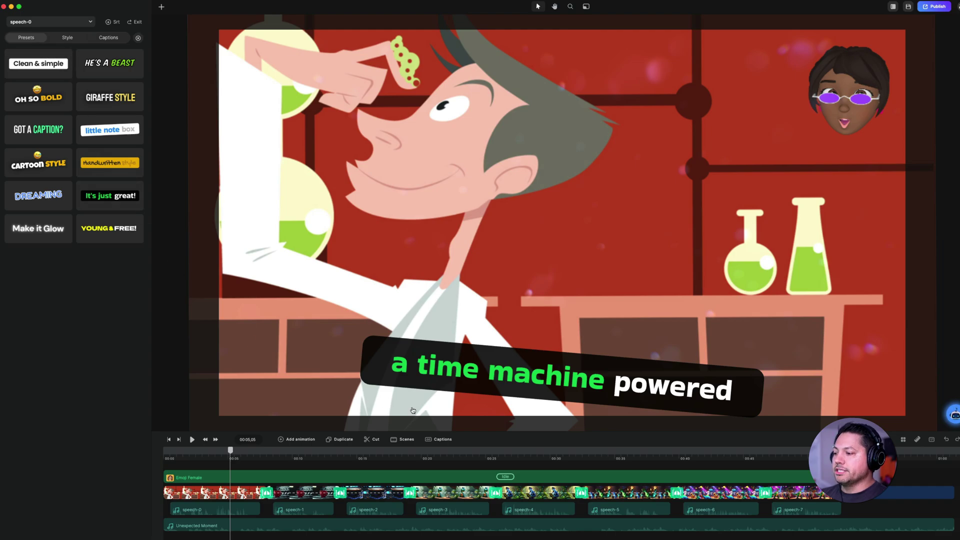
Delete the Unexpected Moment music track, then undo so it stays in the timeline.
{"action": "left_click", "coordinate": [283, 528]}
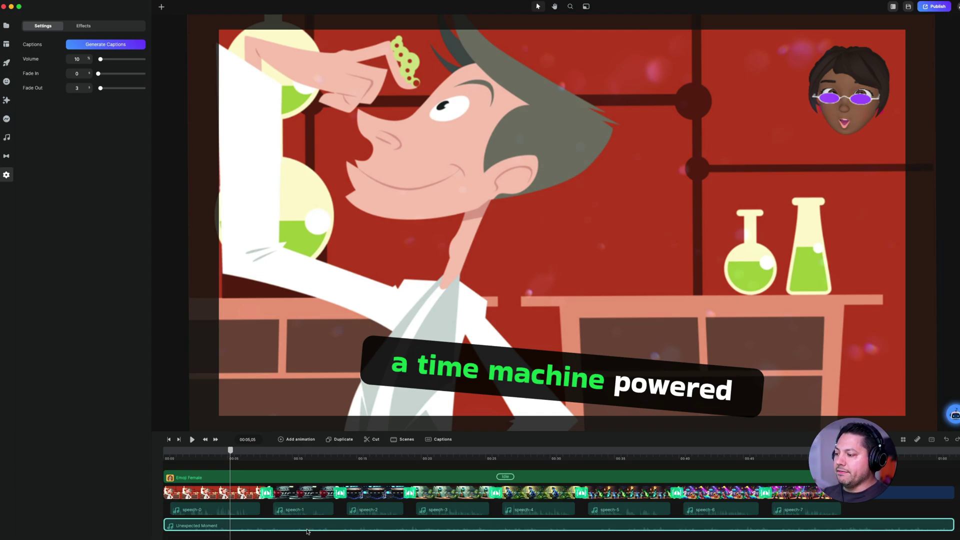
{"action": "key", "text": "Delete"}
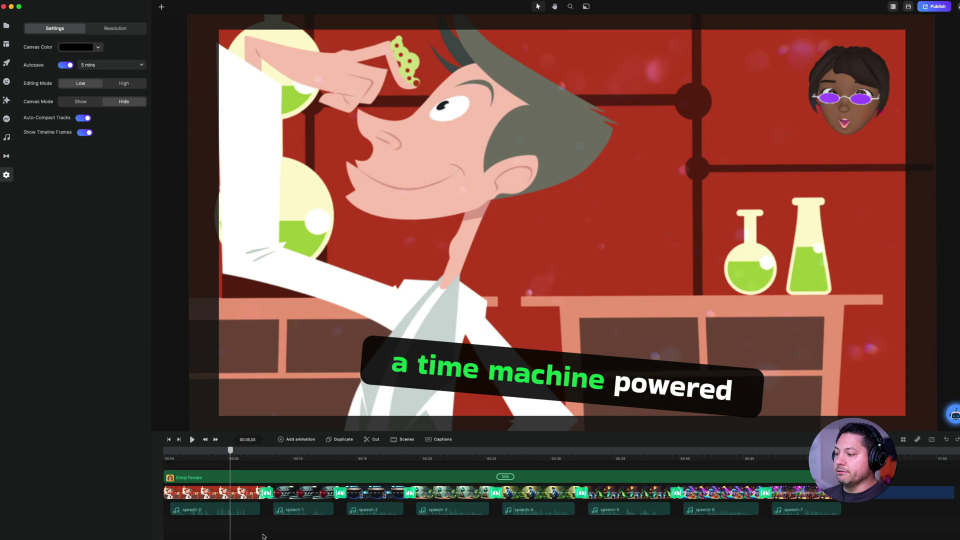
{"action": "key", "text": "super+z"}
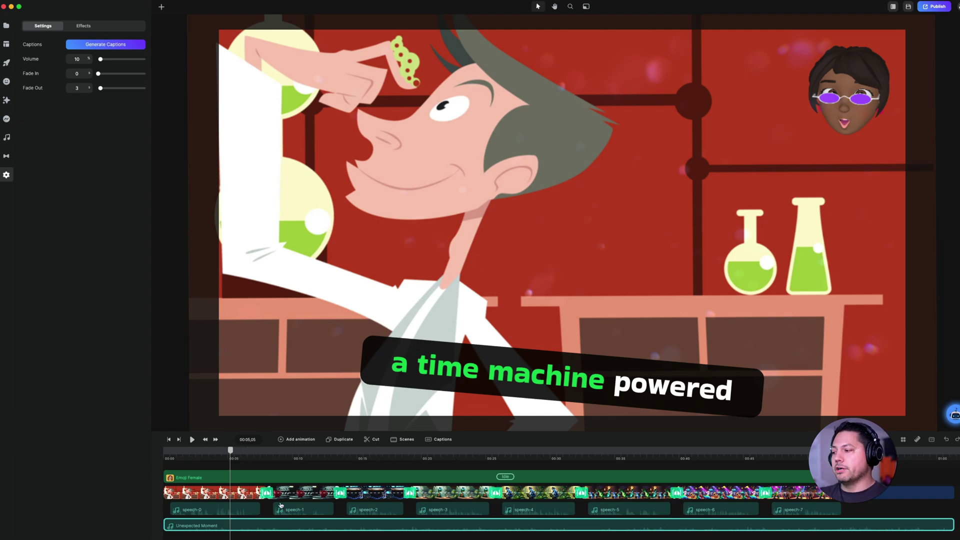
Download Wedding Music from All music and drag it onto a new timeline track.
{"action": "left_click", "coordinate": [12, 144]}
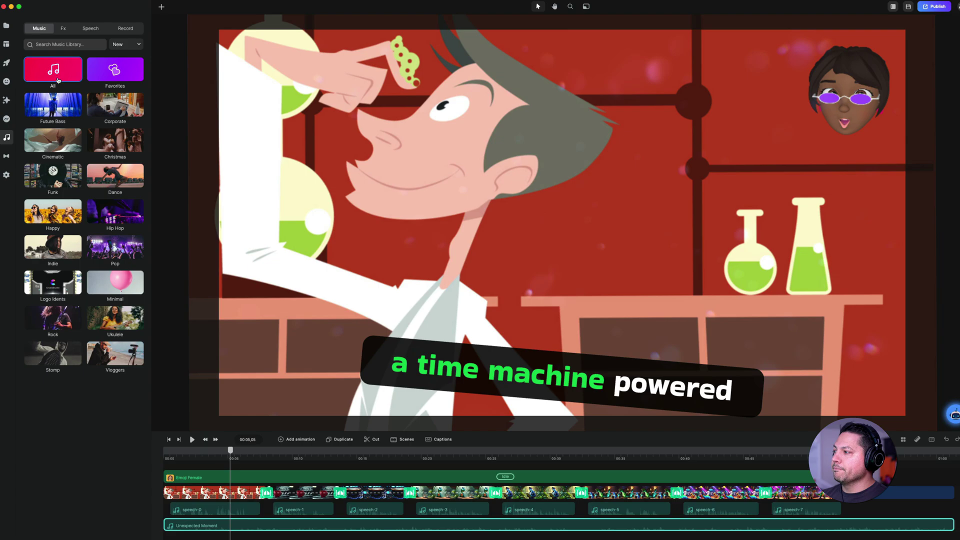
{"action": "left_click", "coordinate": [90, 218]}
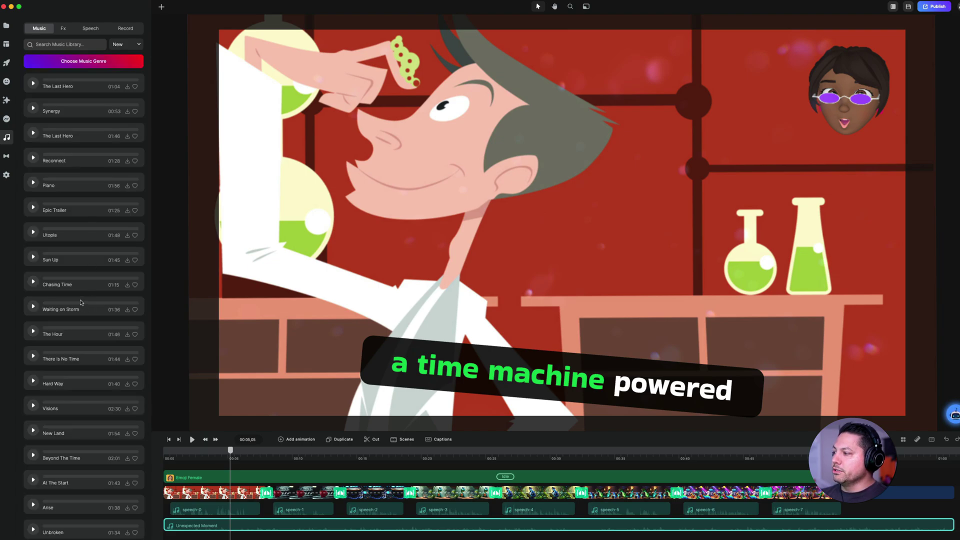
{"action": "scroll", "coordinate": [80, 303], "scroll_direction": "down", "scroll_amount": 10}
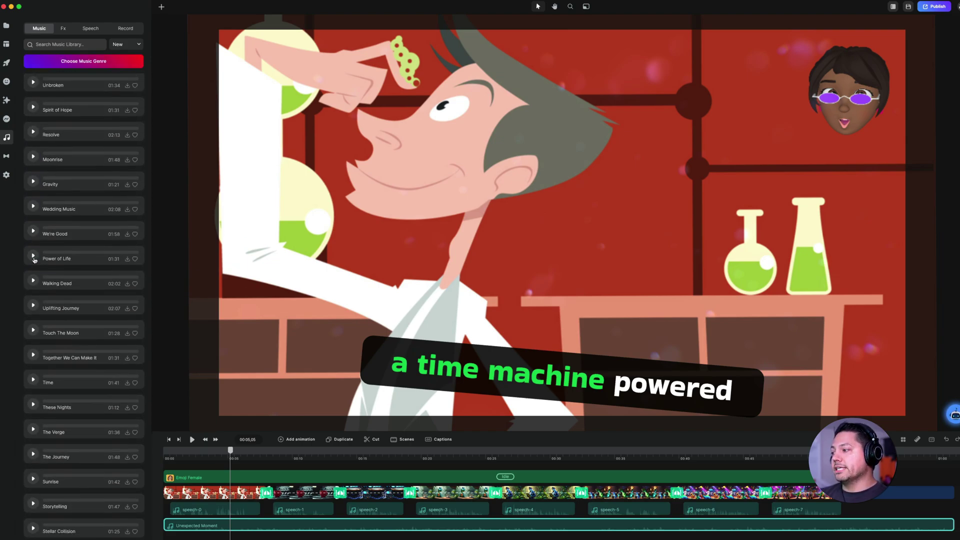
{"action": "left_click", "coordinate": [128, 208]}
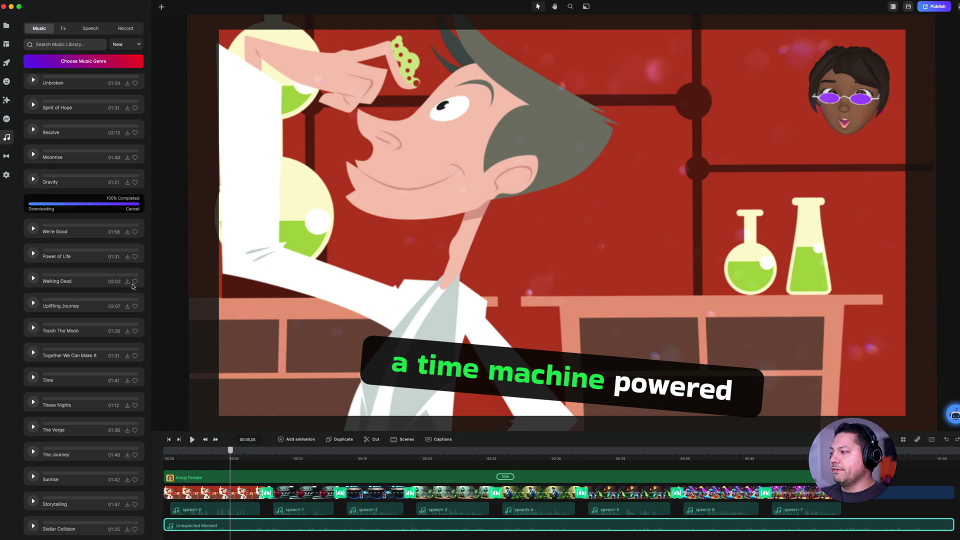
{"action": "scroll", "coordinate": [81, 232], "scroll_direction": "down", "scroll_amount": 1}
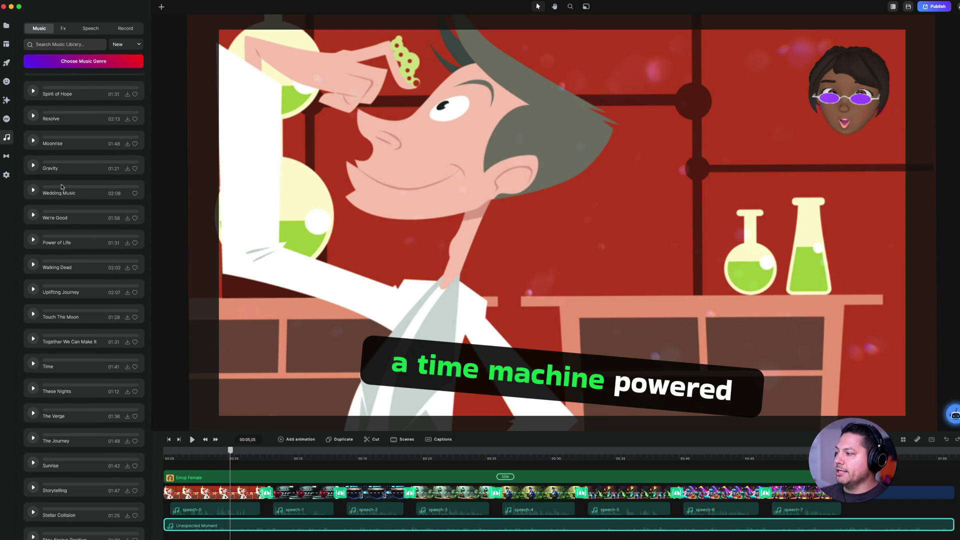
{"action": "left_click_drag", "start_coordinate": [62, 190], "coordinate": [311, 537]}
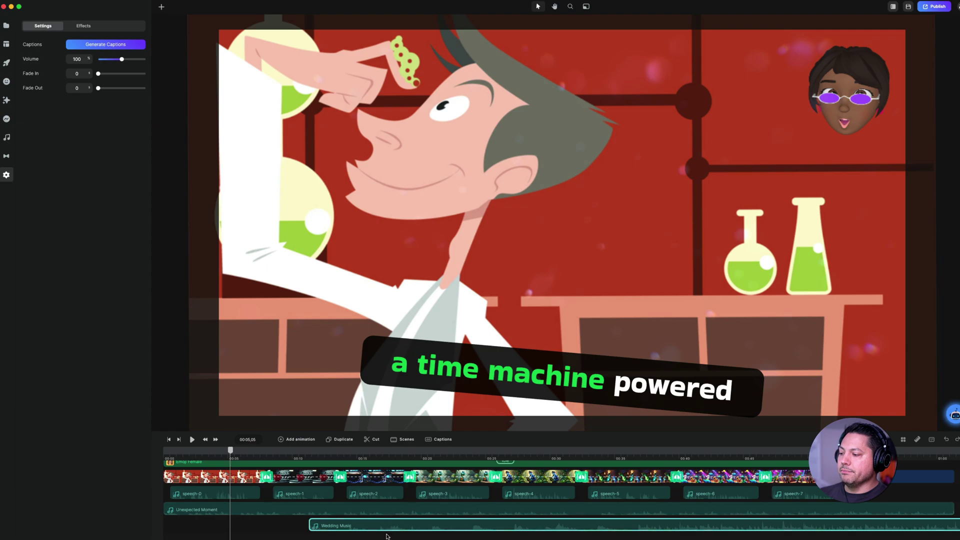
Lower Wedding Music to volume 64 with fade in 6.7 s and fade out 6.4 s.
{"action": "left_click_drag", "start_coordinate": [122, 59], "coordinate": [101, 88]}
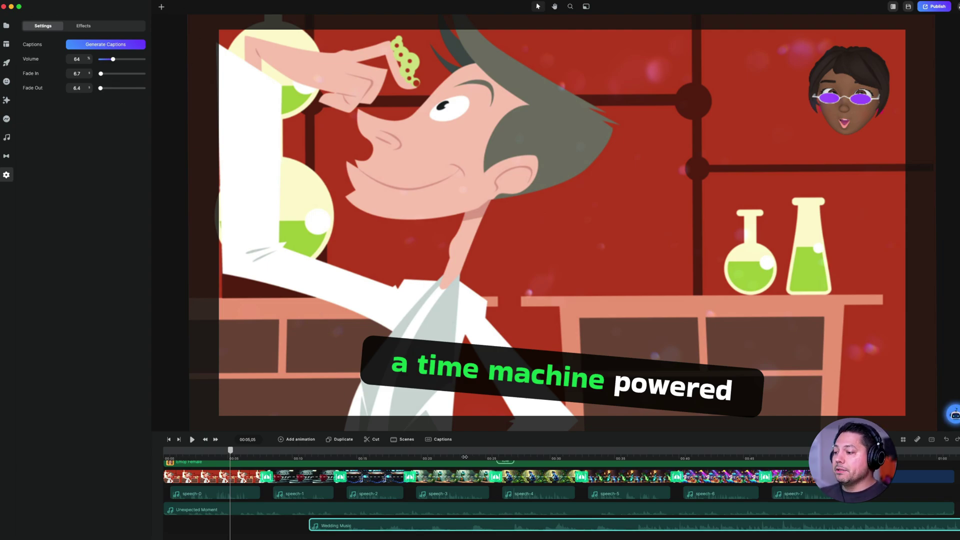
Zoom out the timeline and select the Emoji Female clip to show its Customize categories.
{"action": "scroll", "coordinate": [464, 457], "scroll_direction": "down", "scroll_amount": 3}
{"action": "left_click", "coordinate": [379, 465]}
{"action": "scroll", "coordinate": [365, 501], "scroll_direction": "up", "scroll_amount": 2}
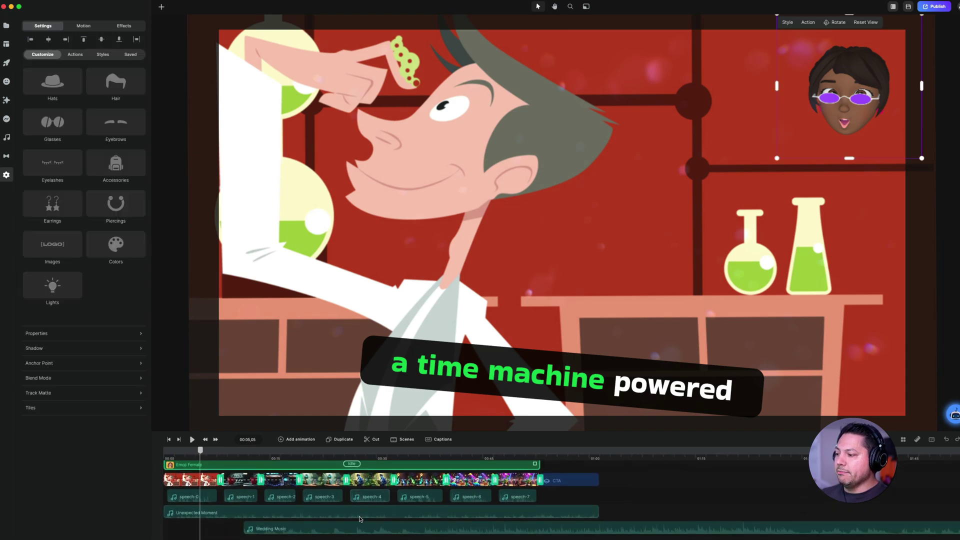